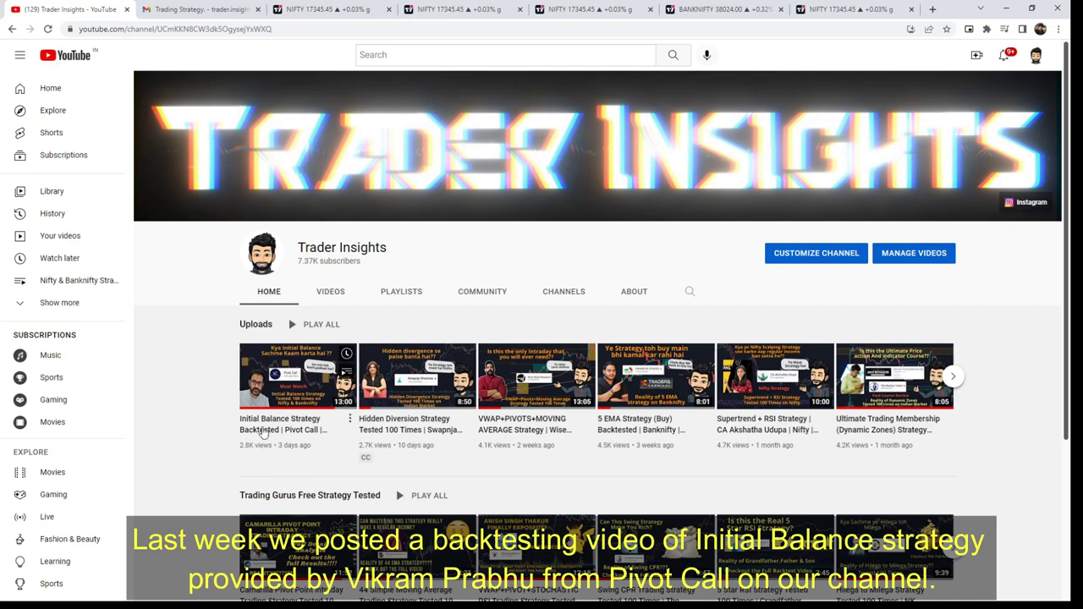
Look over the channel's latest uploads and read the long and short rules in the subscriber's "Trading Strategy" email
mouse_move(298, 413)
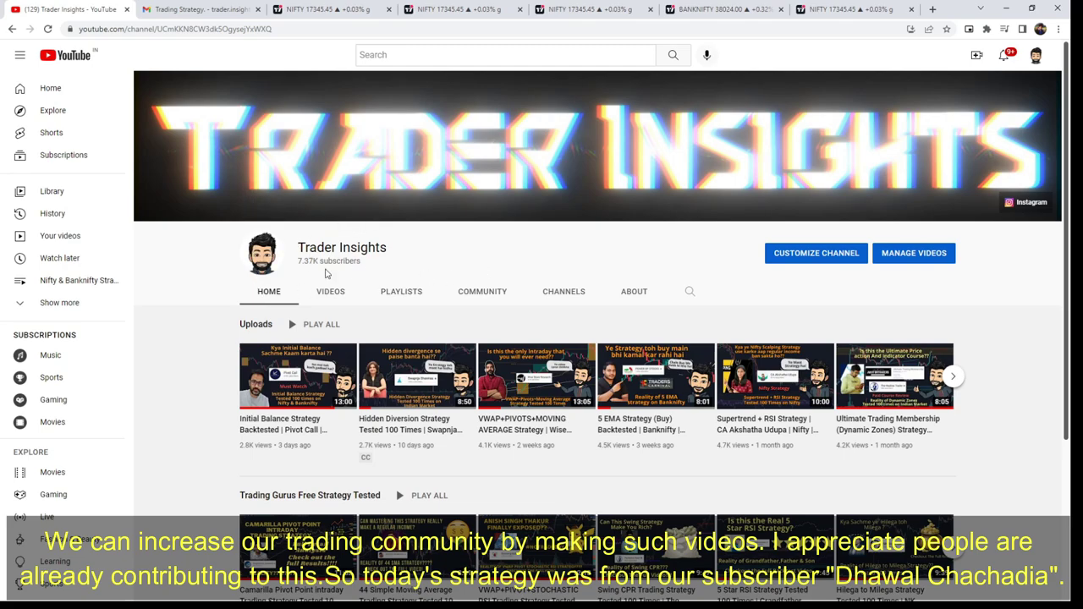
left_click(219, 7)
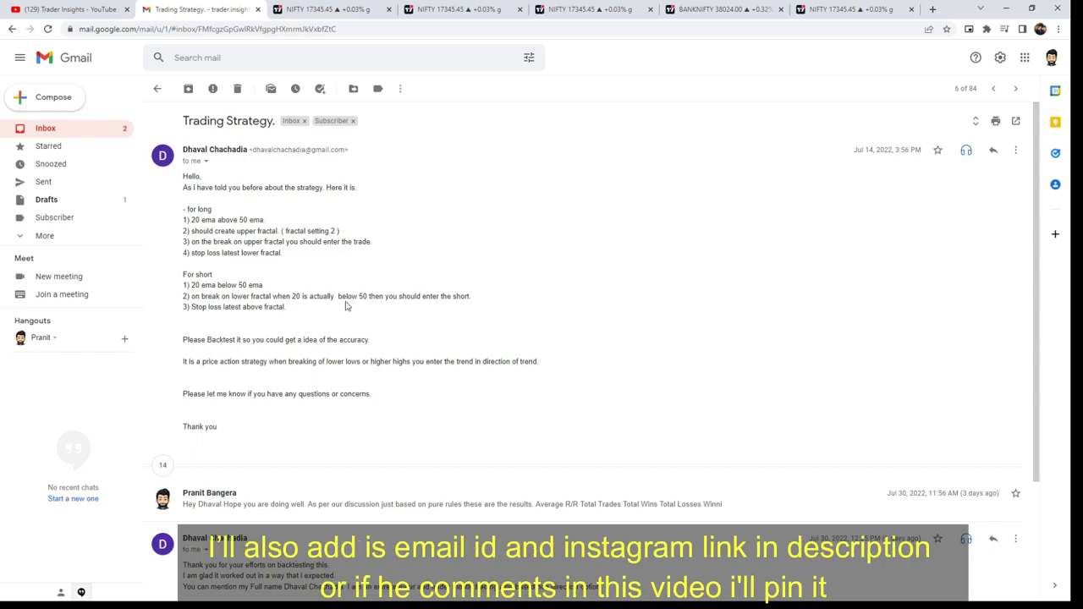
left_click(59, 8)
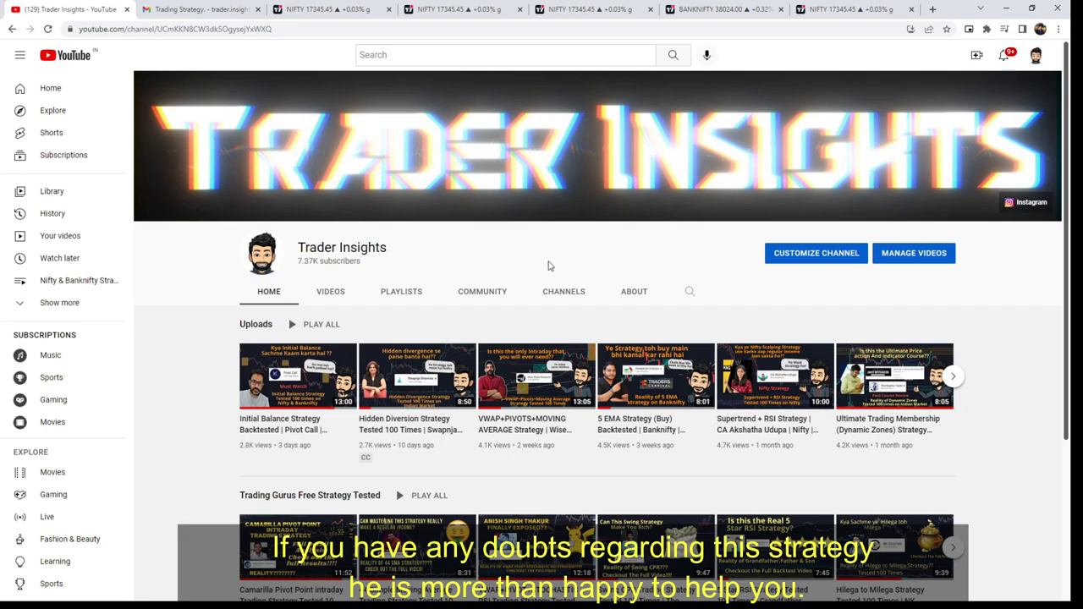
Switch to the Nifty 50 chart in TradingView and view the available Nifty symbols and chart intervals
left_click(330, 9)
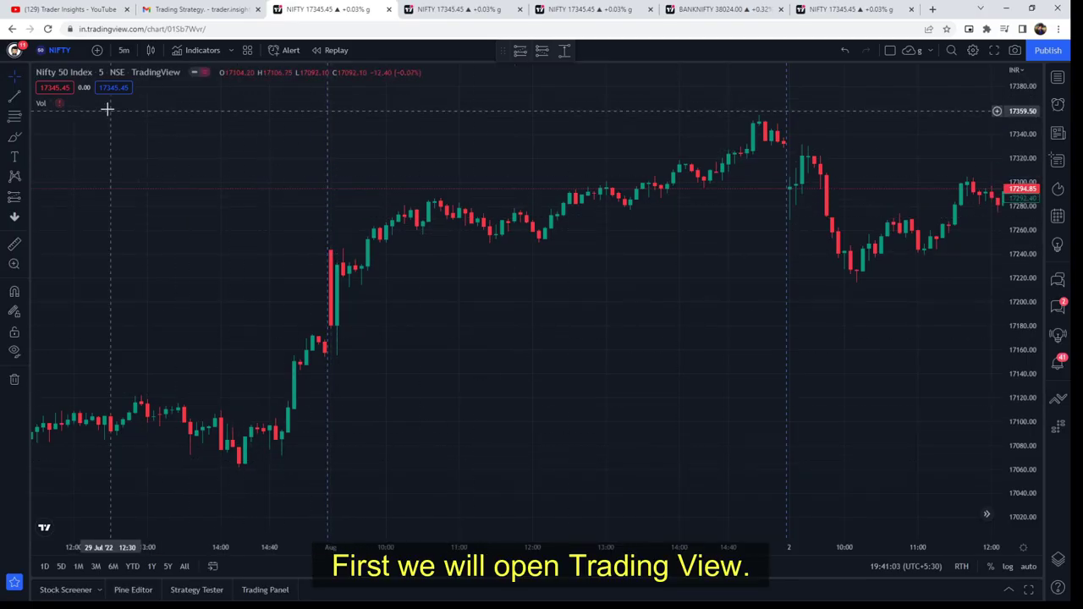
left_click(58, 51)
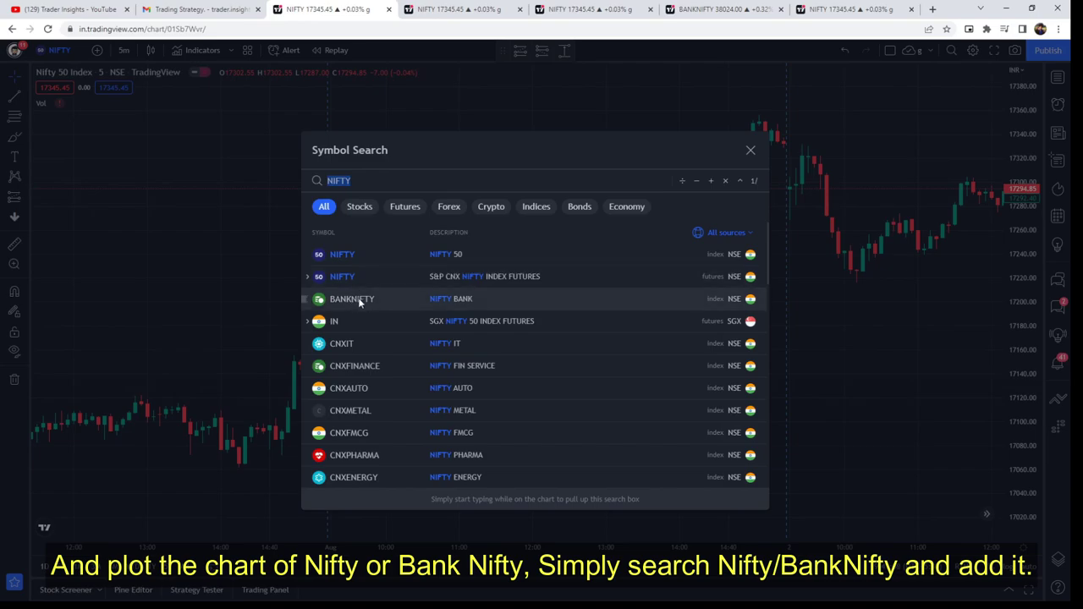
left_click(814, 109)
left_click(123, 50)
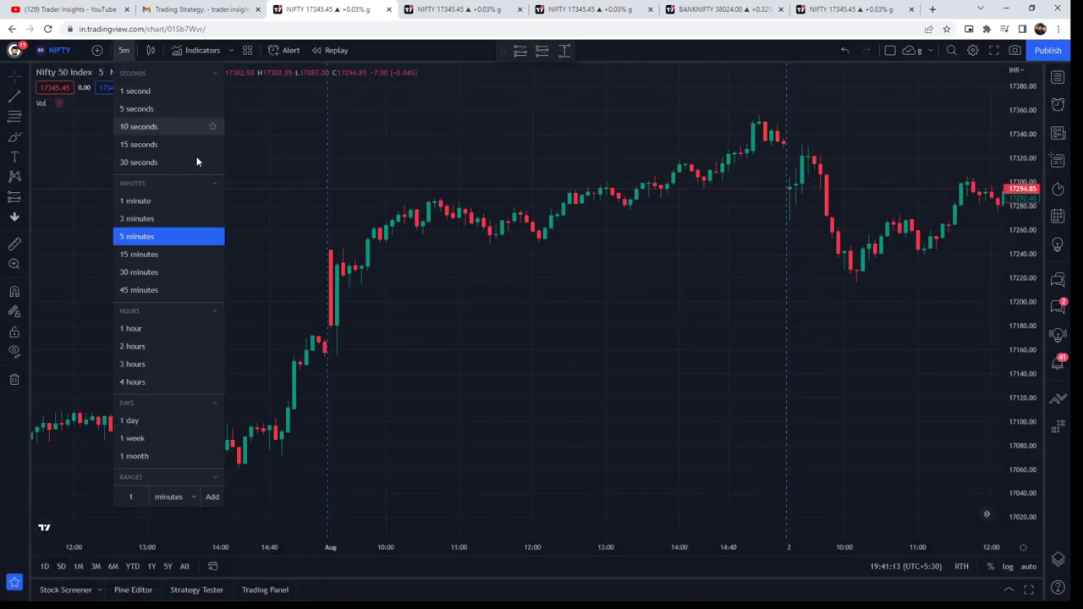
left_click(504, 305)
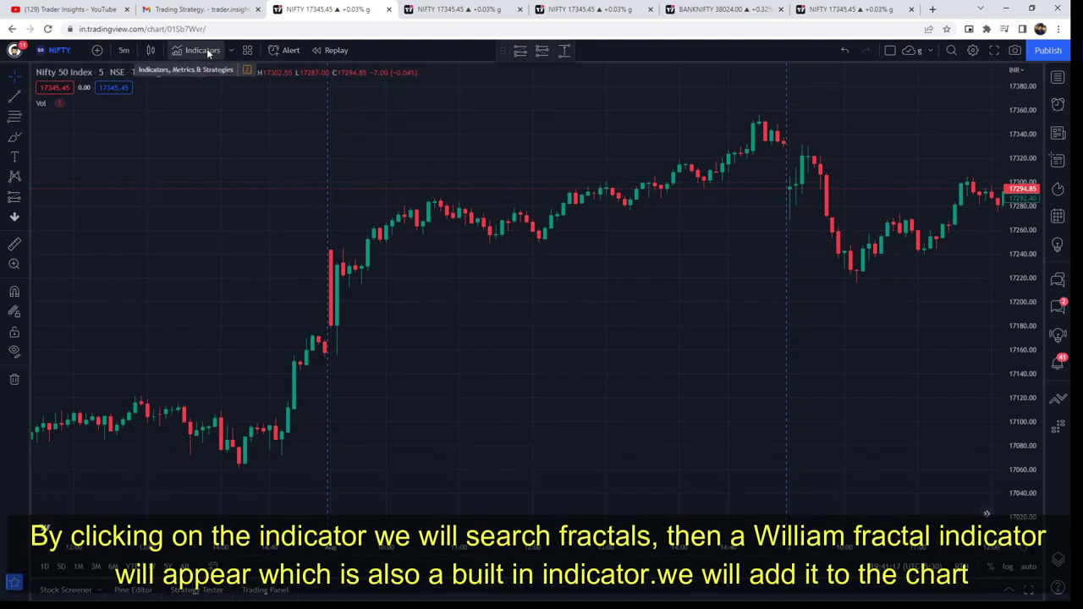
Search the indicators for "FRACT" and add Williams Fractals to the Nifty chart
left_click(203, 50)
type("FRA")
type("CT")
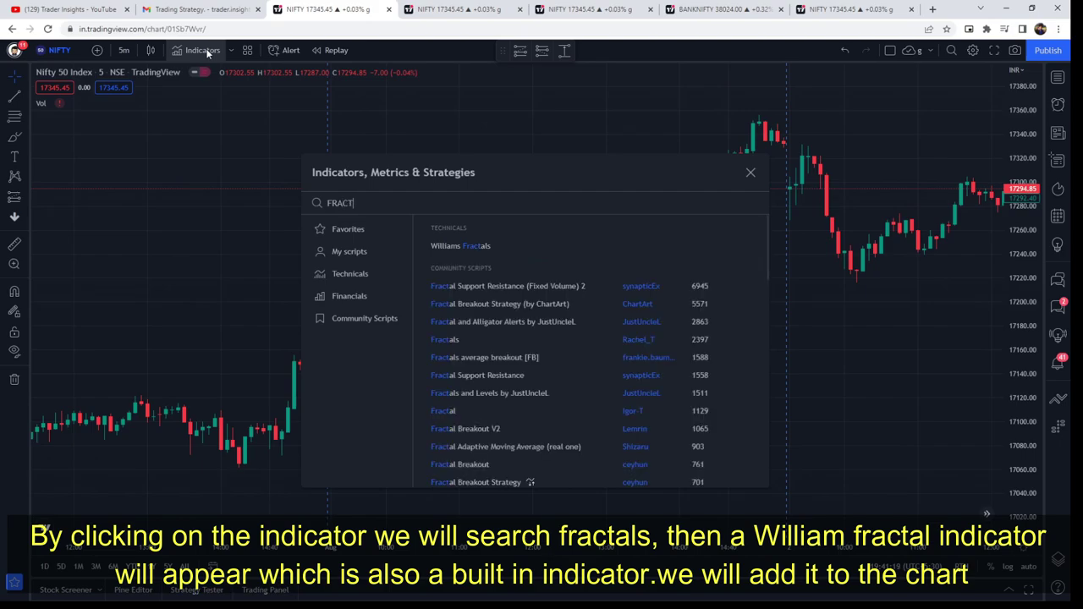
left_click(454, 247)
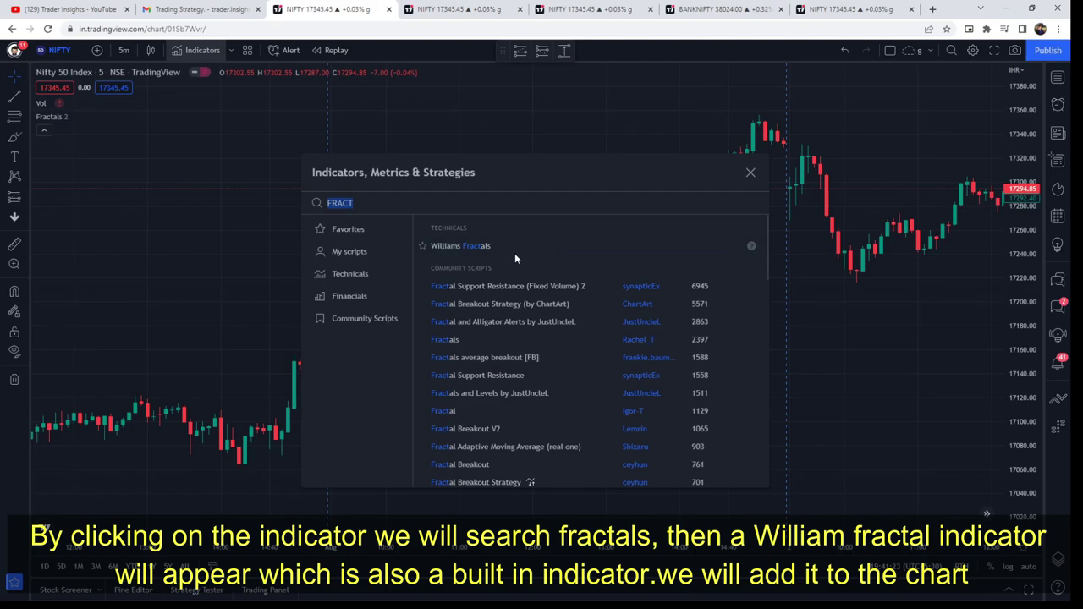
left_click(750, 171)
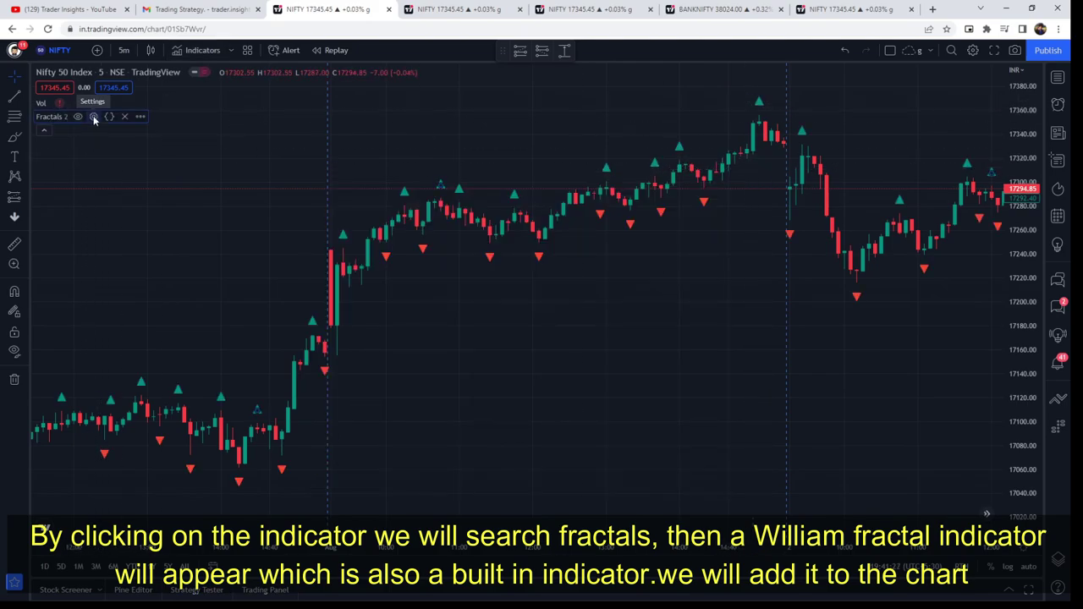
Review the Fractals indicator's period and style settings without changing them
left_click(93, 116)
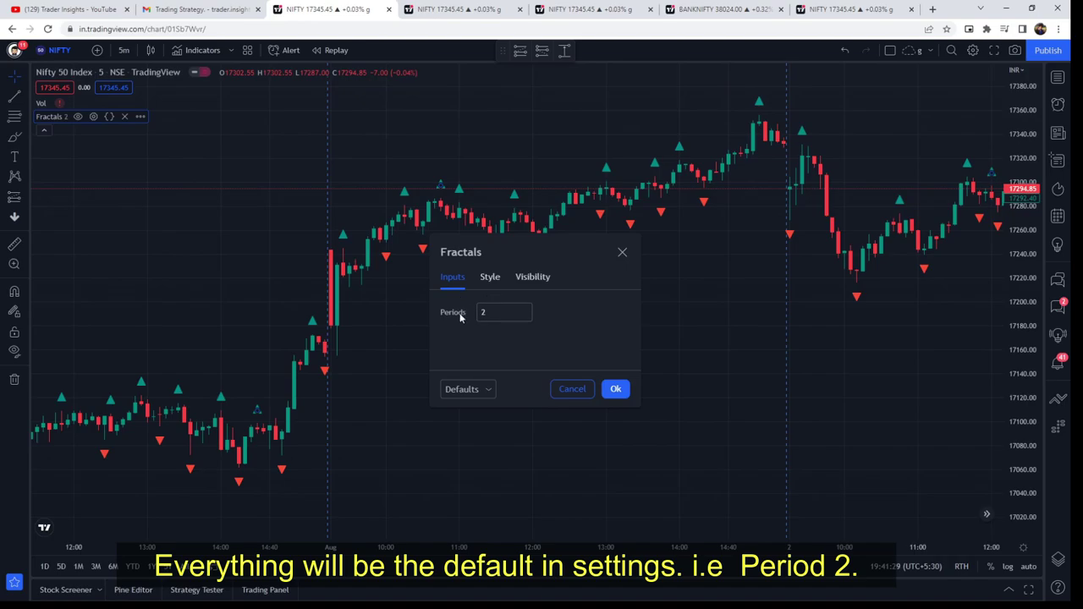
left_click(490, 277)
left_click(452, 277)
left_click(494, 285)
left_click(617, 473)
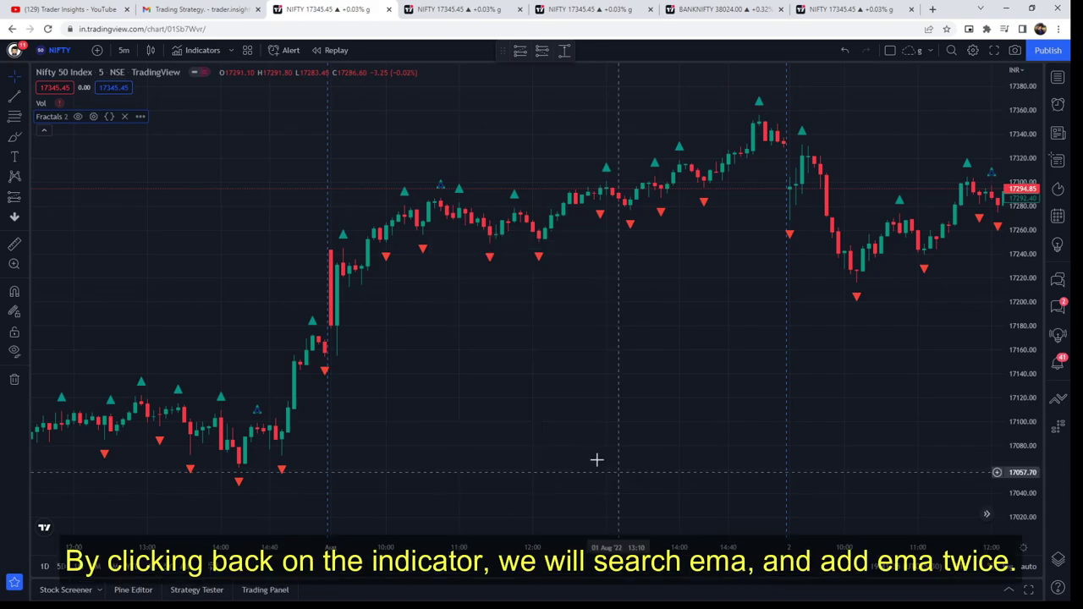
Search the indicators for "EMA" and add Moving Average Exponential to the chart twice
left_click(203, 52)
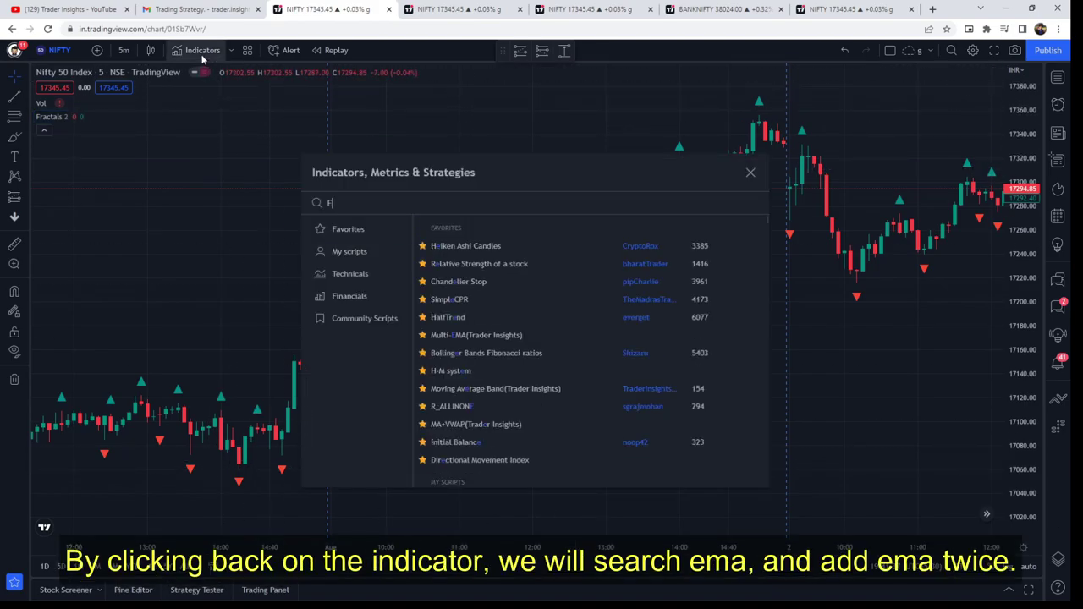
type("EMA")
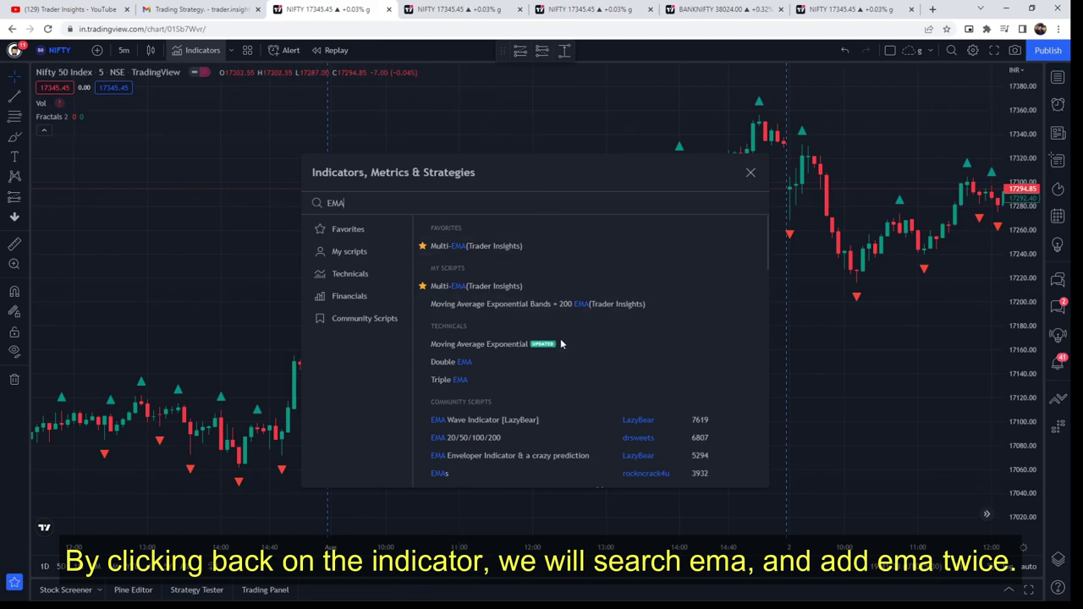
left_click(484, 345)
left_click(474, 347)
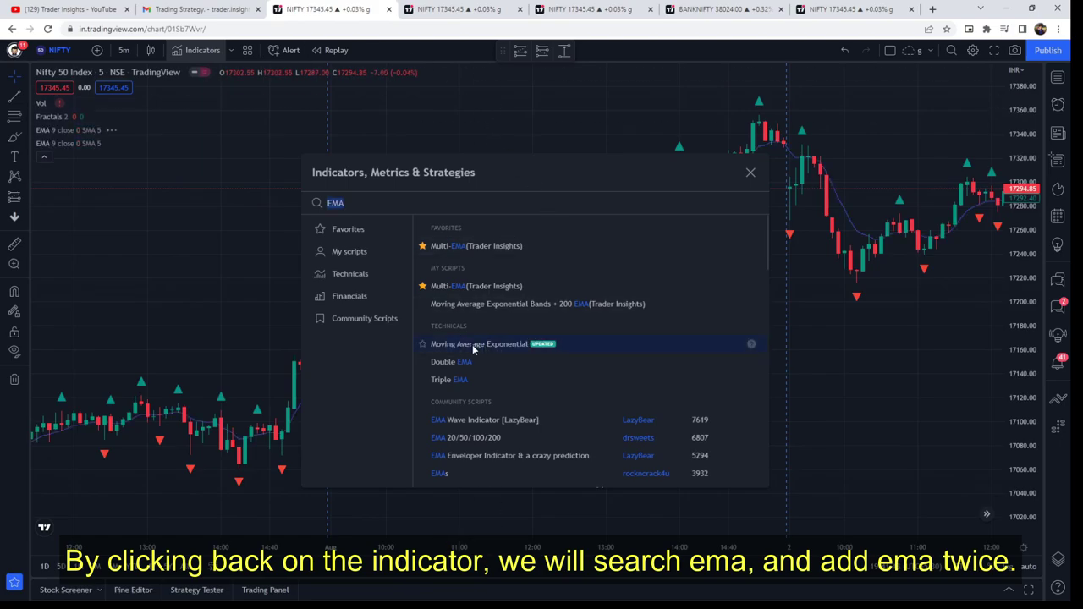
left_click(751, 171)
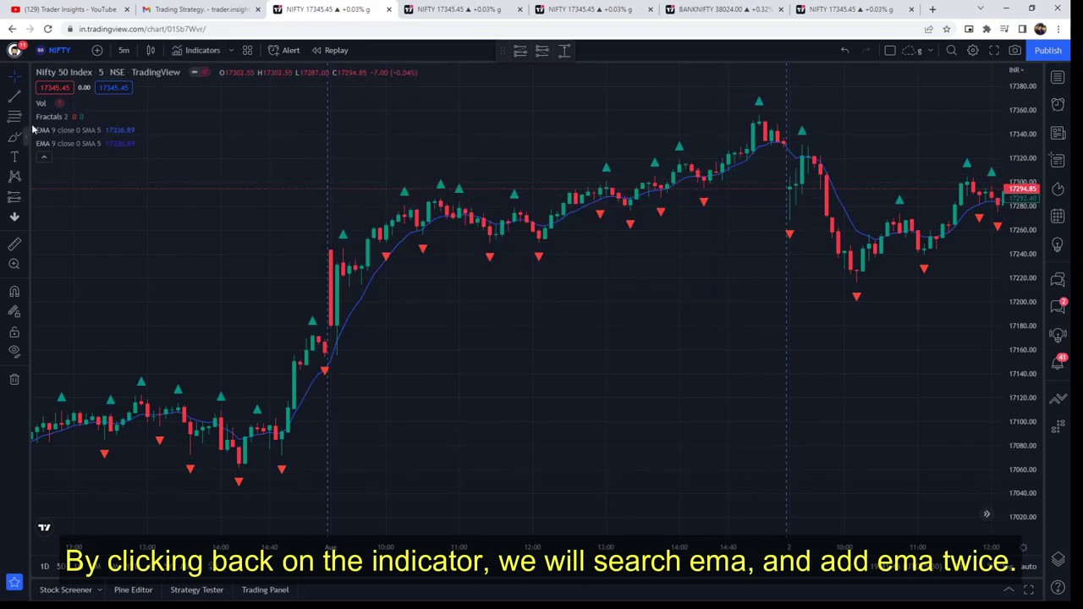
Set the first EMA's length to 20
left_click(126, 130)
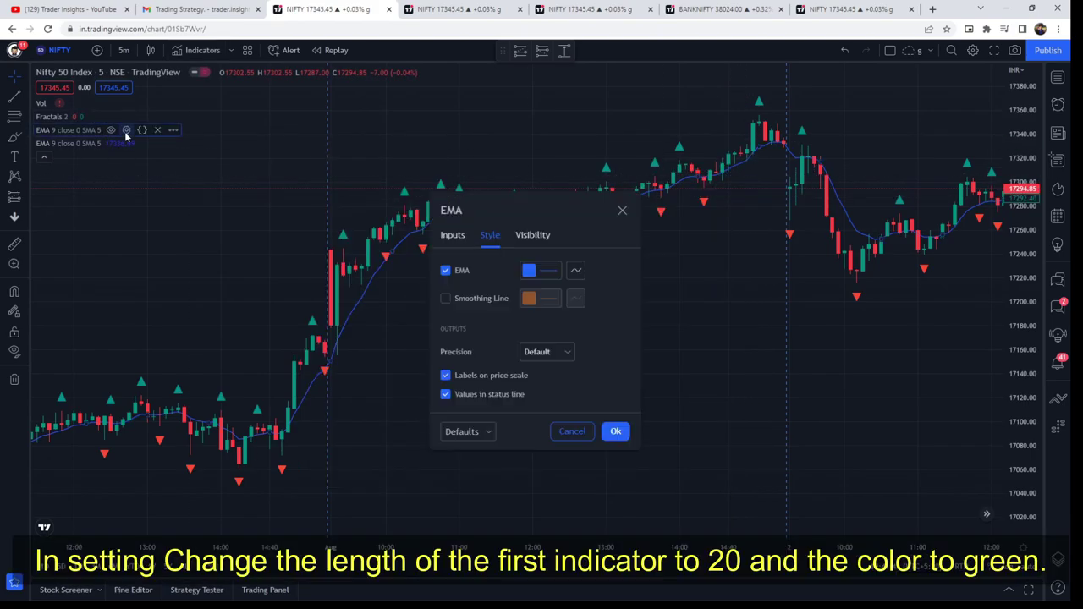
left_click(454, 240)
left_click(436, 295)
key("BackSpace")
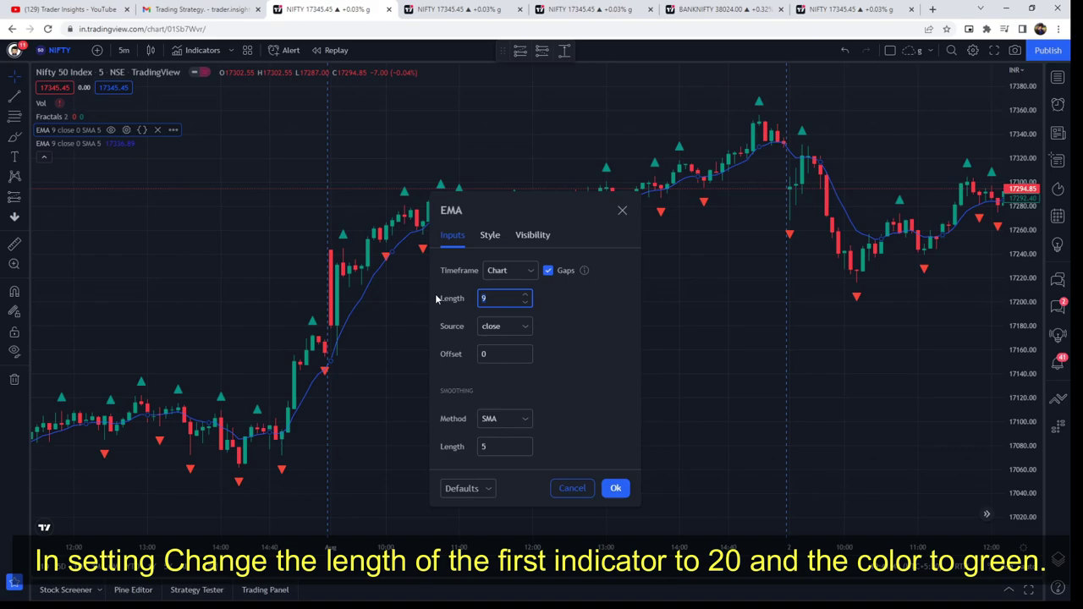
type("20")
Color the 20-period EMA line green, give it the second-thinnest line thickness, and apply the settings
left_click(489, 236)
left_click(540, 271)
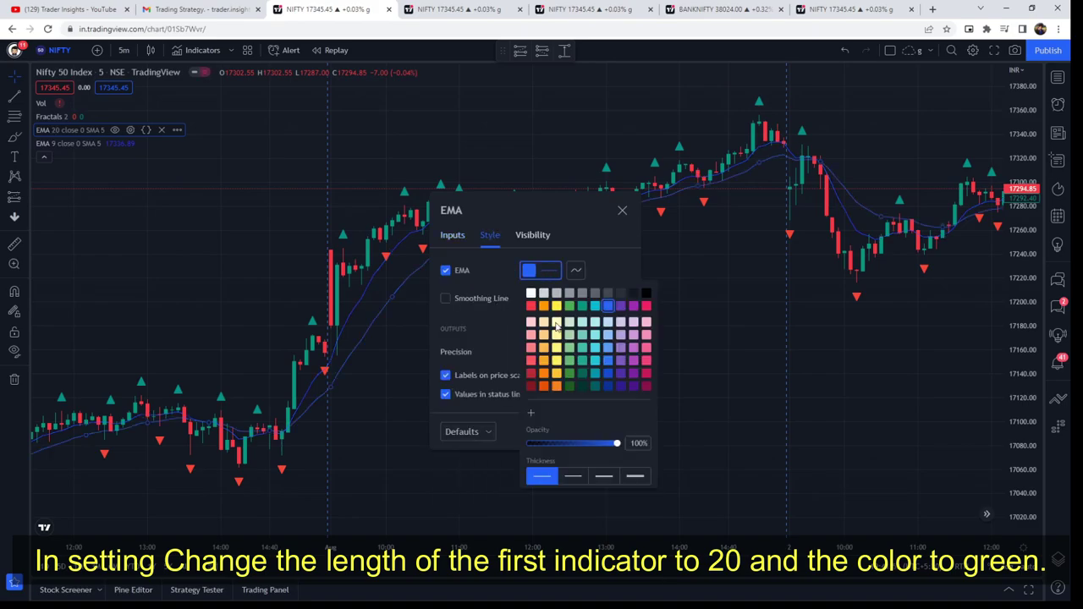
left_click(569, 305)
left_click(573, 475)
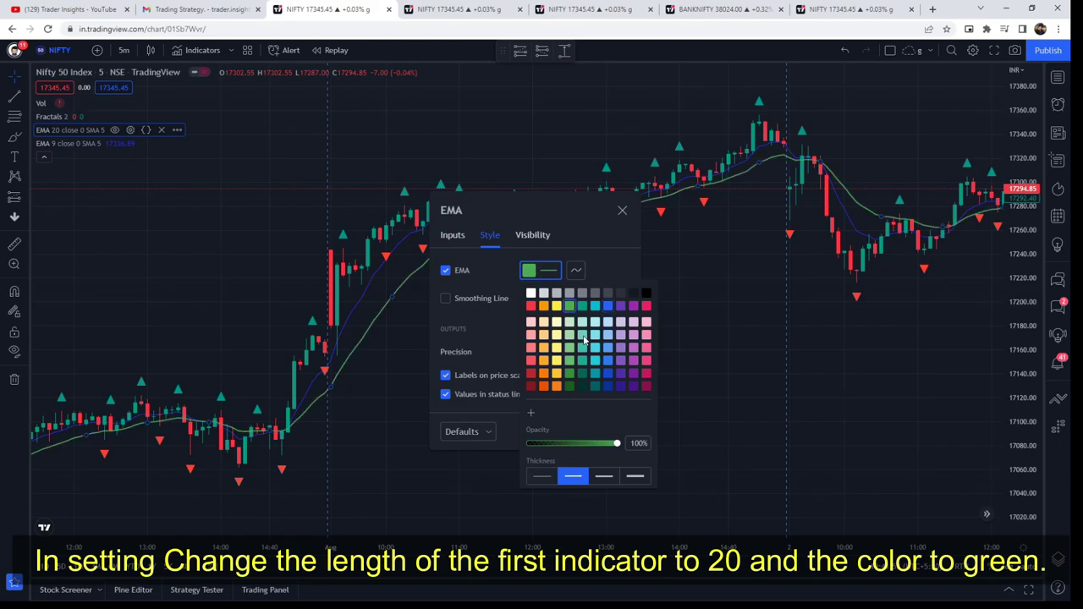
left_click(604, 270)
left_click(616, 432)
Set the second EMA's length to 50 and color its line red
left_click(126, 143)
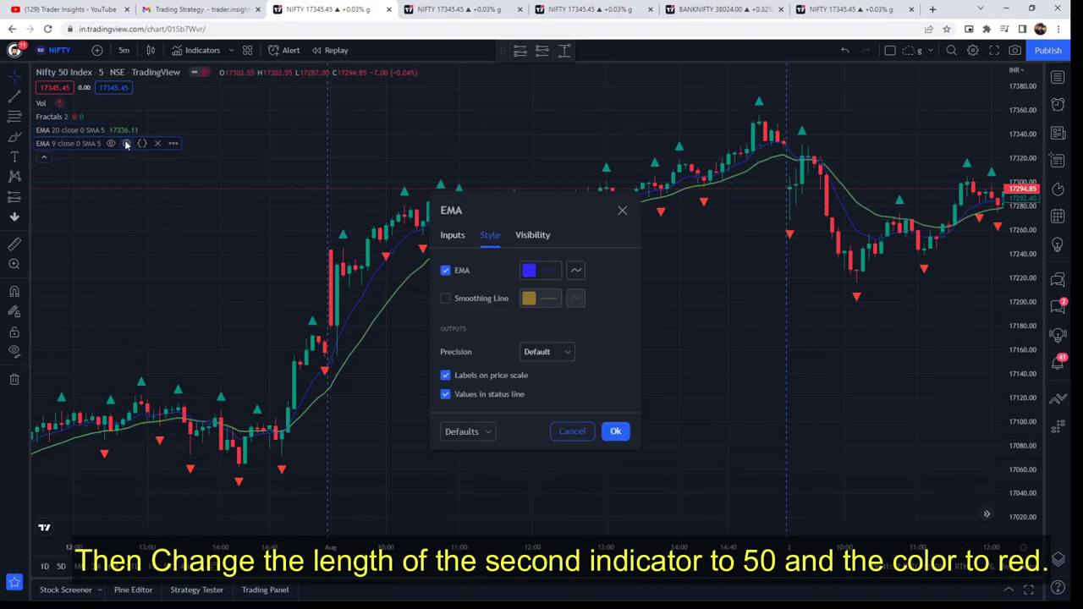
left_click(452, 235)
left_click(466, 301)
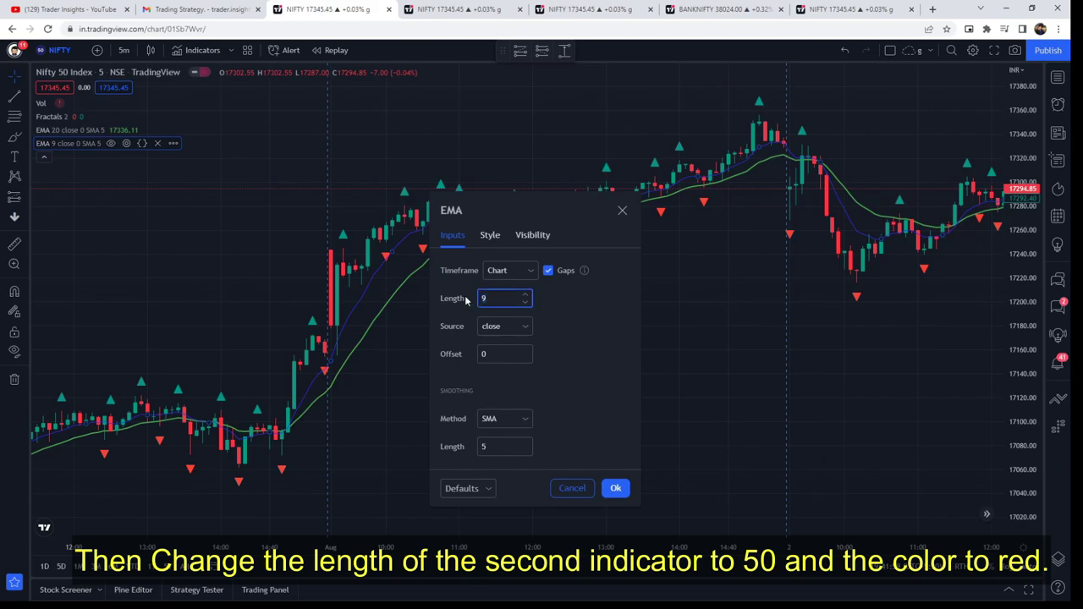
left_click(490, 236)
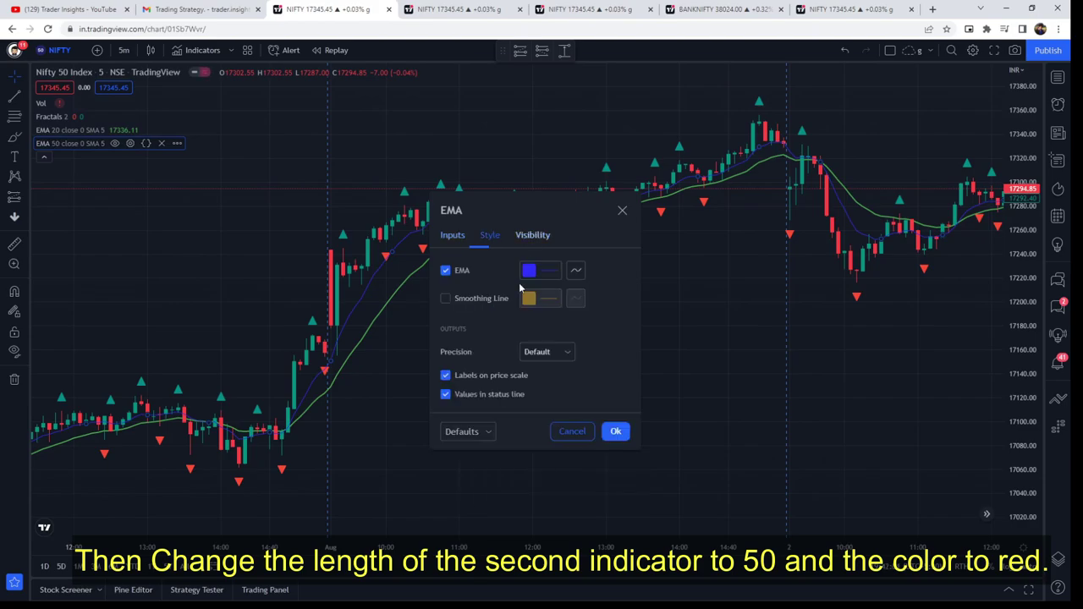
left_click(540, 270)
left_click(530, 306)
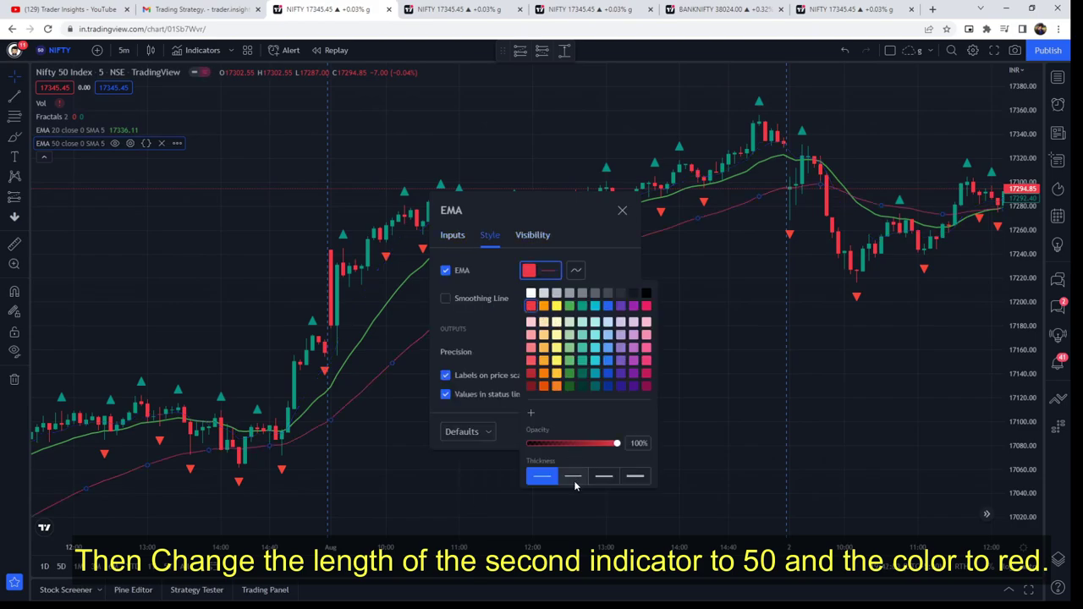
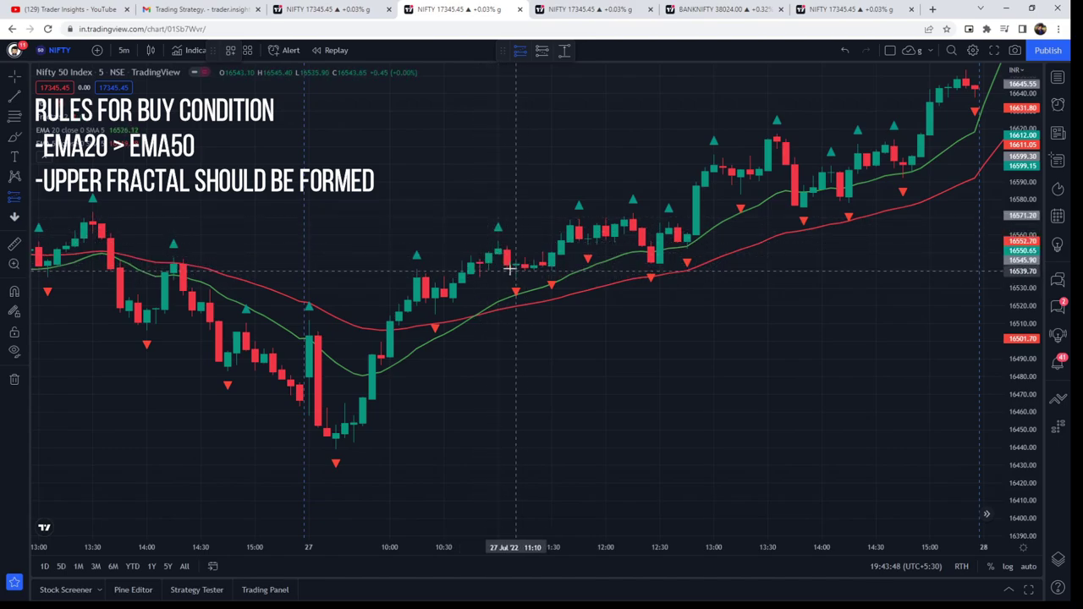
Place a long position at 16557.00 on the 27 July 11:35 candle, with stop 16514.50 and target 16621.55, extended to about 15:00
left_click(560, 242)
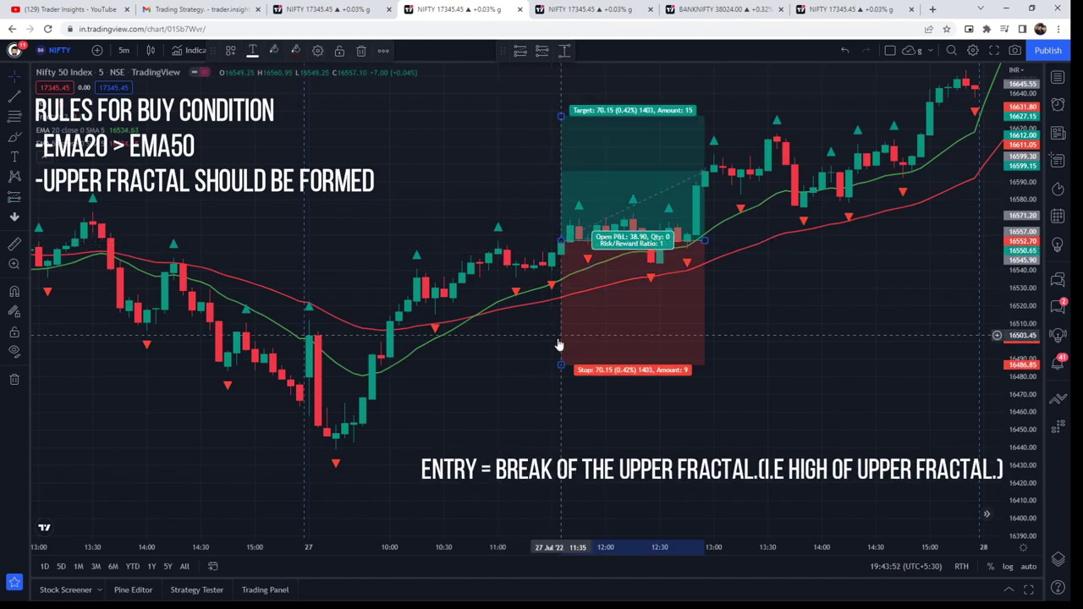
mouse_move(561, 366)
left_mouse_down()
mouse_move(561, 314)
mouse_move(551, 442)
mouse_move(561, 359)
left_mouse_up()
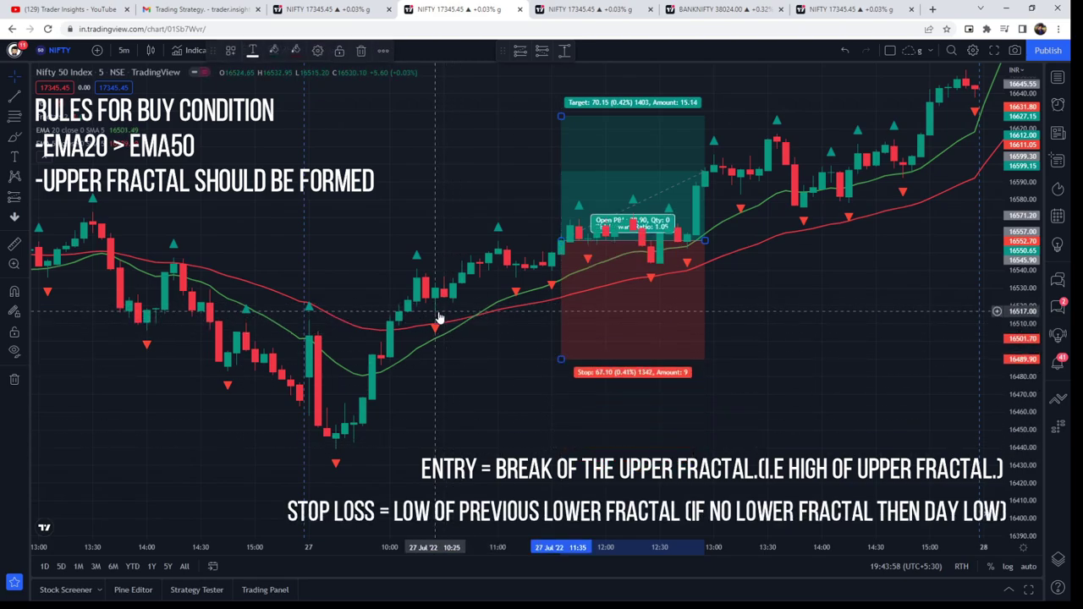
left_click_drag(560, 359, 560, 315)
mouse_move(560, 116)
left_mouse_down()
mouse_move(560, 137)
mouse_move(560, 126)
left_mouse_up()
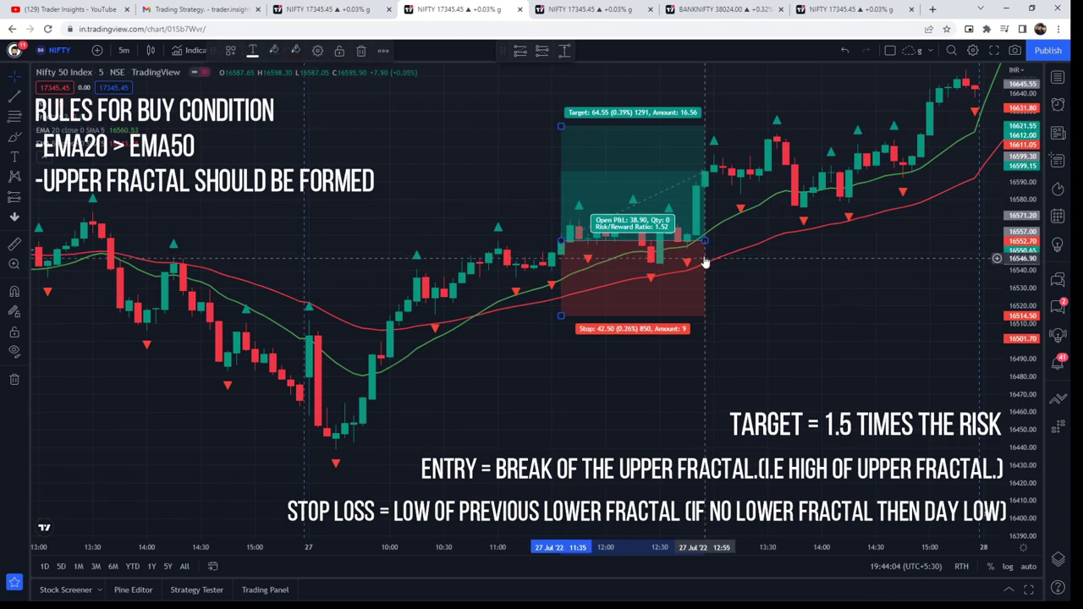
left_click_drag(705, 242, 903, 239)
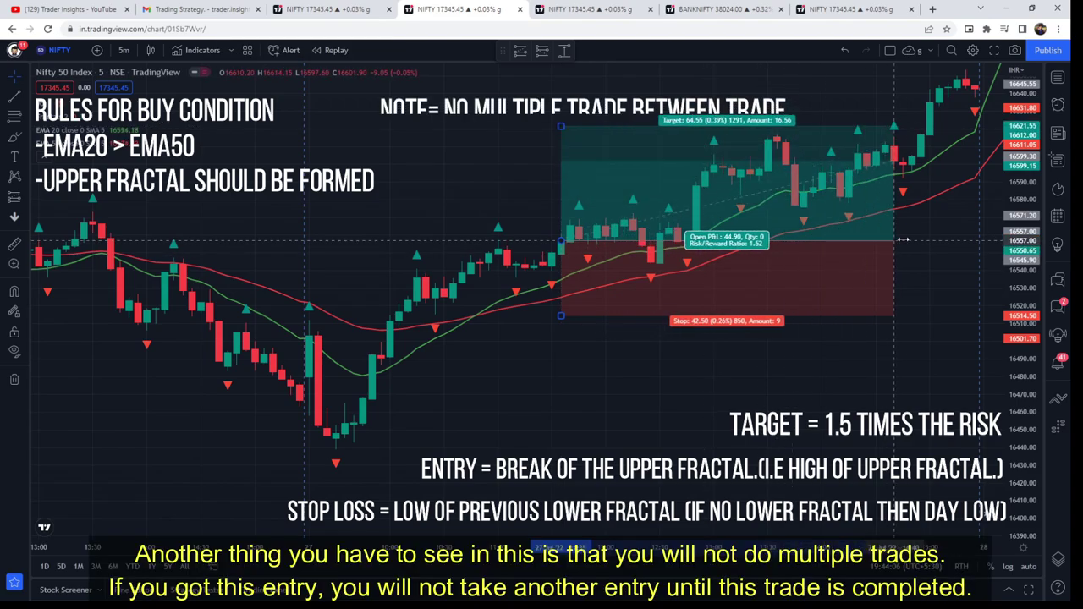
Examine the long position's entry, stop and target levels against the fractals formed during the trade
left_click_drag(541, 319, 423, 341)
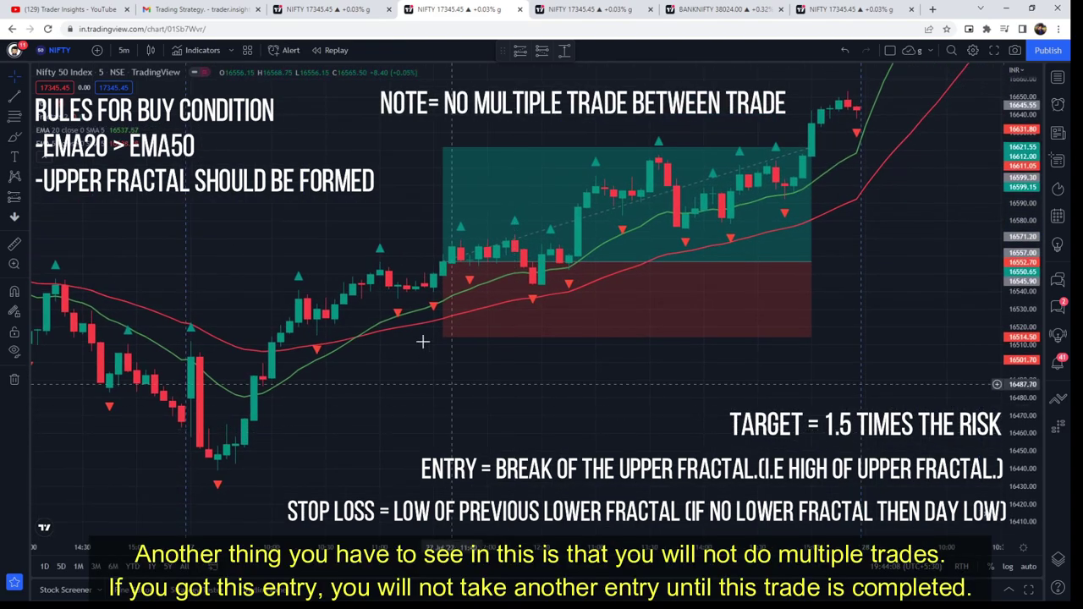
left_click(449, 272)
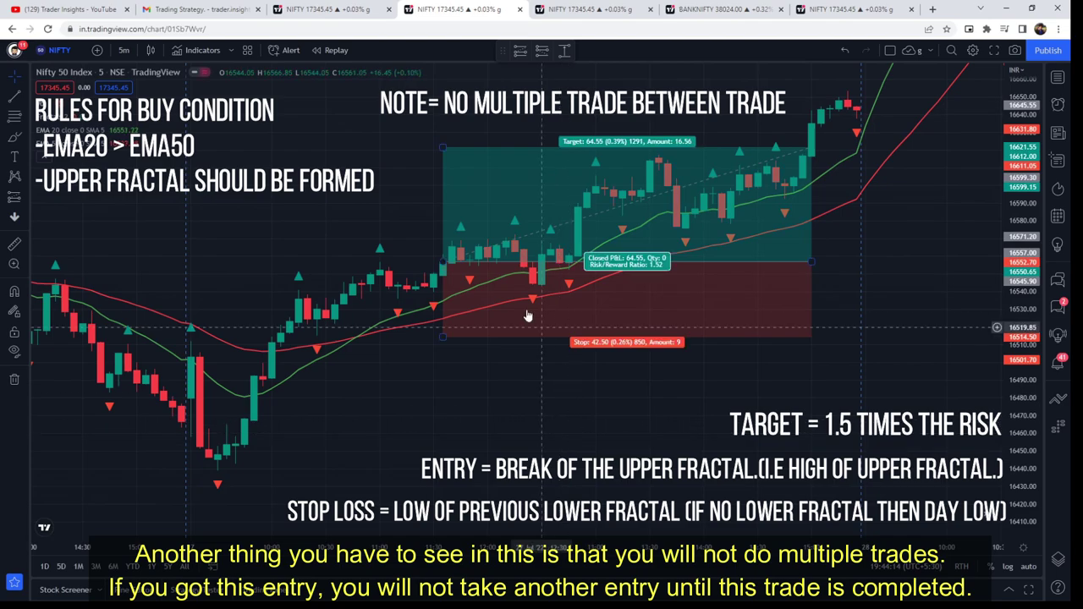
left_click(513, 359)
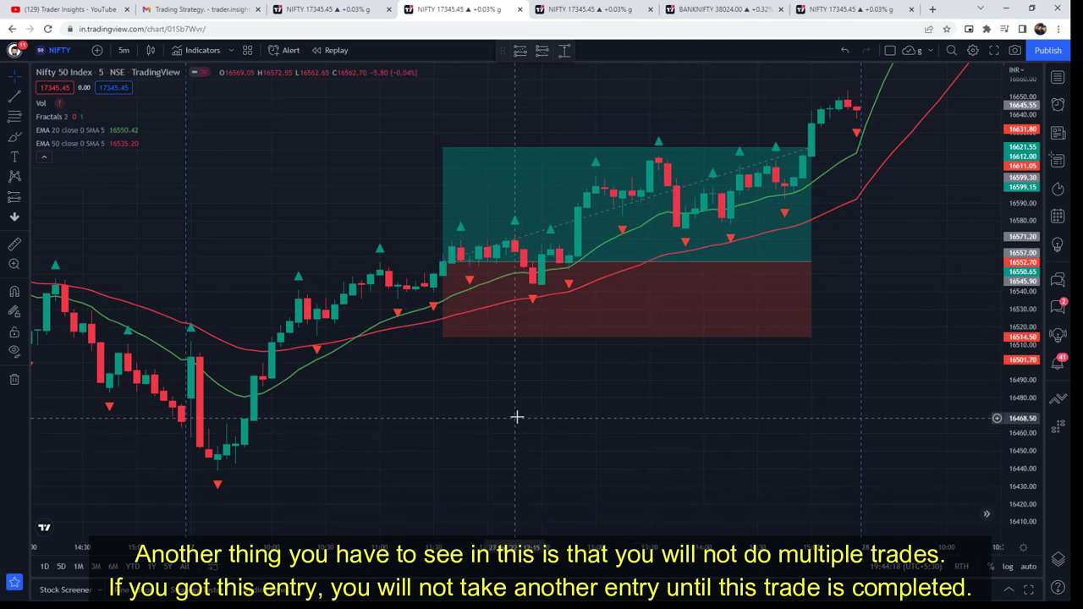
left_click(522, 308)
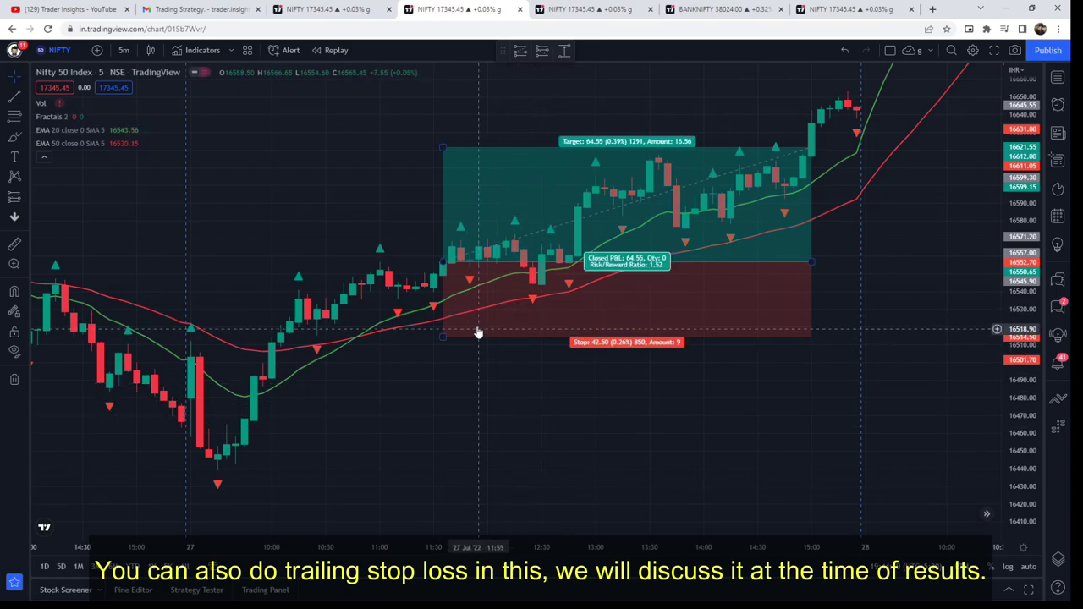
On the 29 July Nifty chart, place a long position at 17118.90 from 09:35 to about 10:25, with stop 17059.70 and target 17209.30
left_click(584, 9)
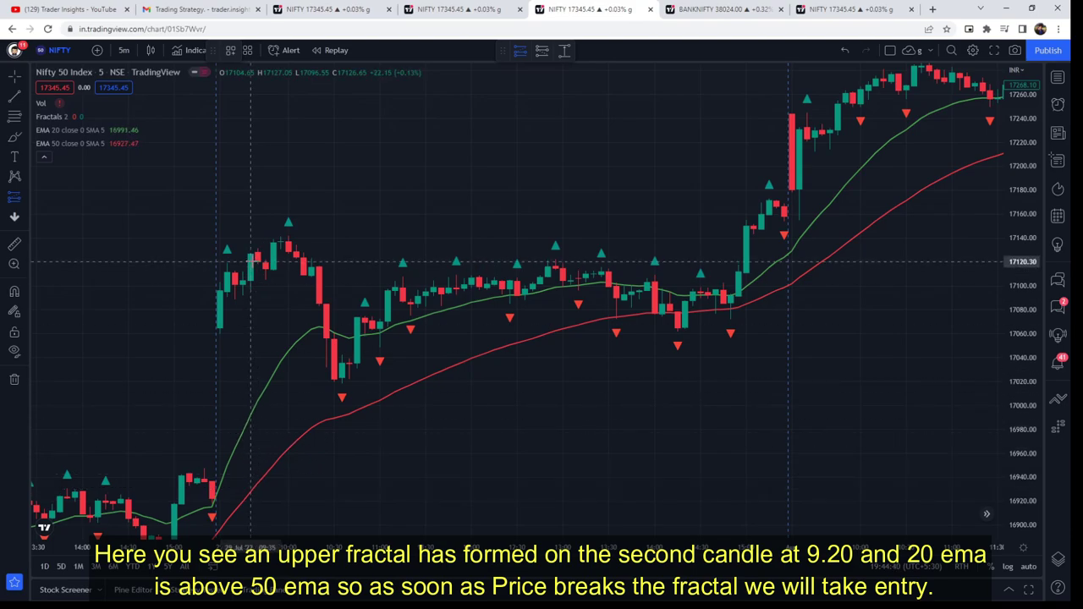
left_click(251, 264)
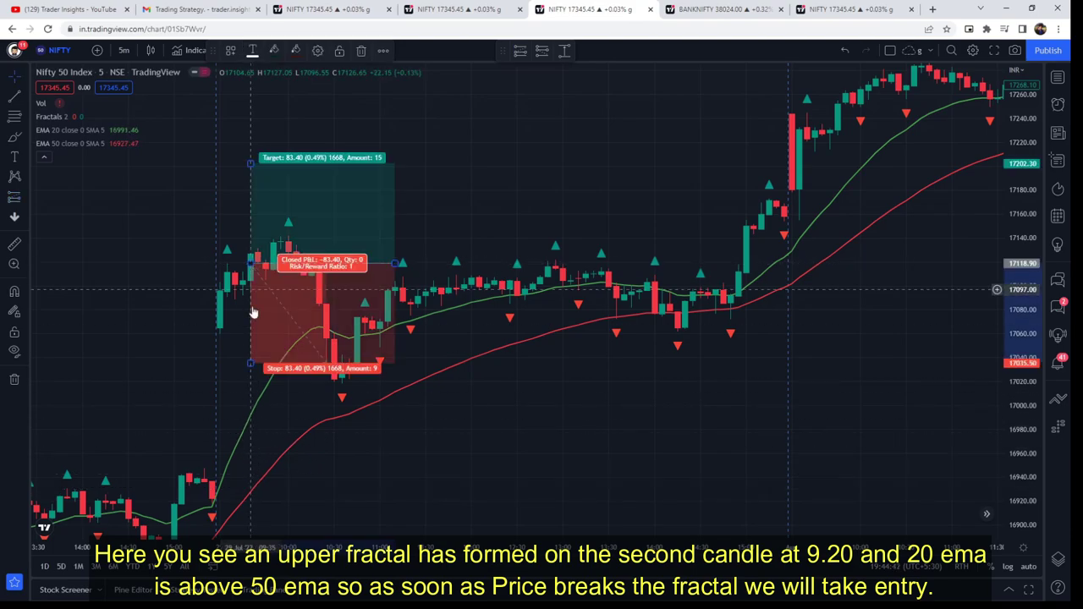
left_click_drag(250, 364, 252, 338)
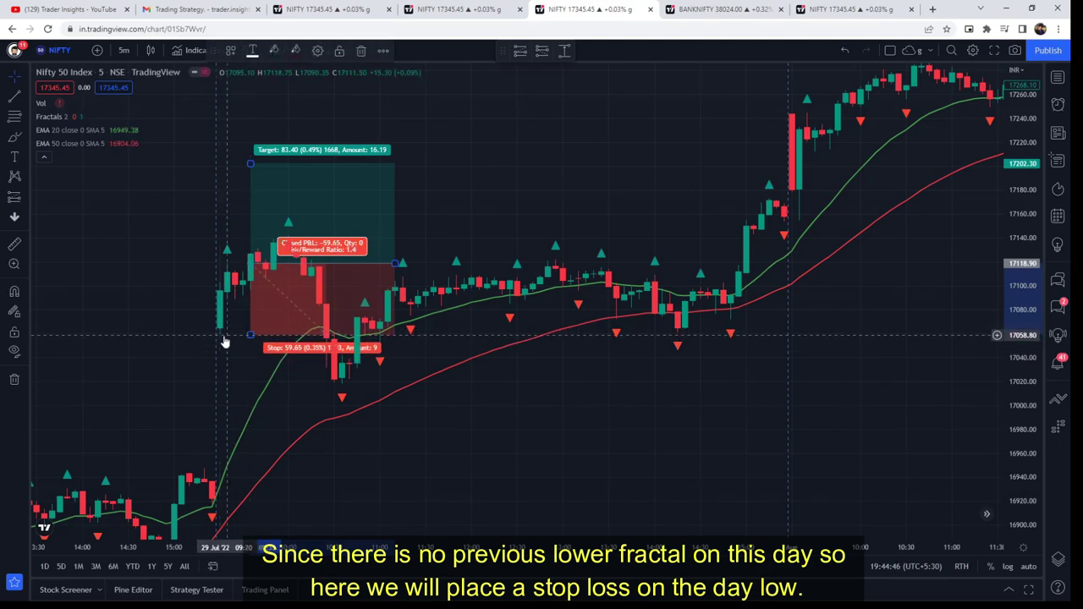
left_click_drag(251, 336, 252, 334)
left_click_drag(250, 162, 250, 155)
left_click_drag(398, 266, 325, 268)
left_click(426, 363)
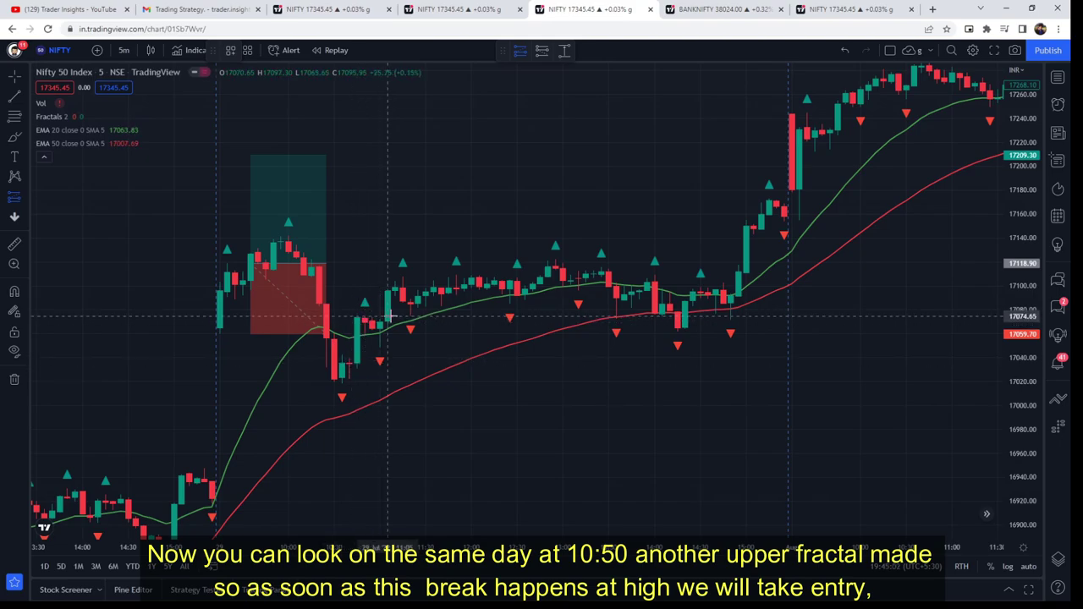
Place a second 29 July long position at 17074.65 from 11:05 to about 15:10, with stop 17017.80 and target 17160.35
left_click(390, 316)
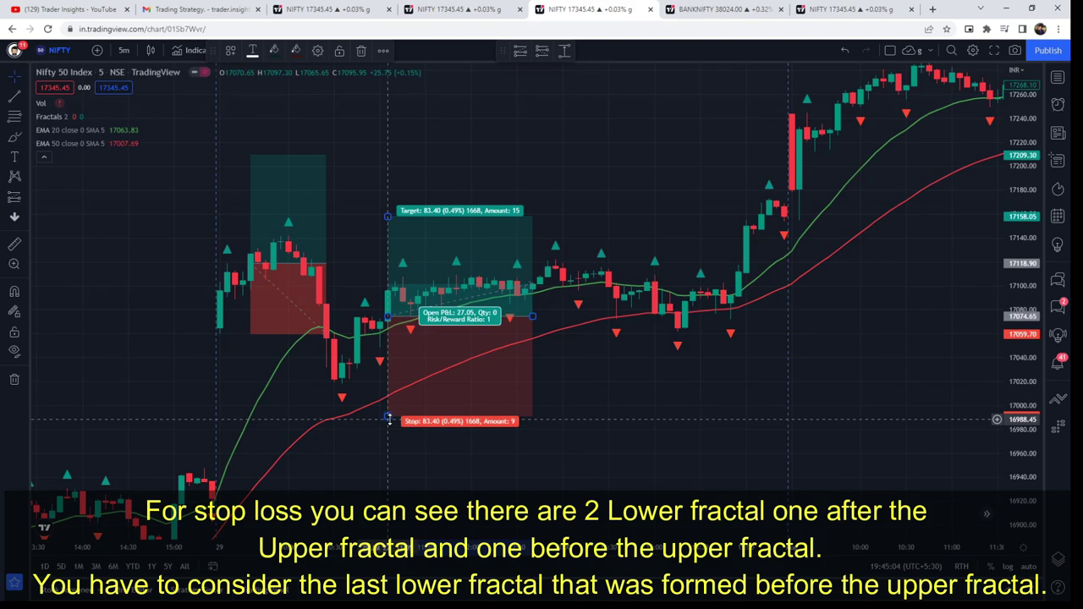
left_click_drag(388, 420, 387, 415)
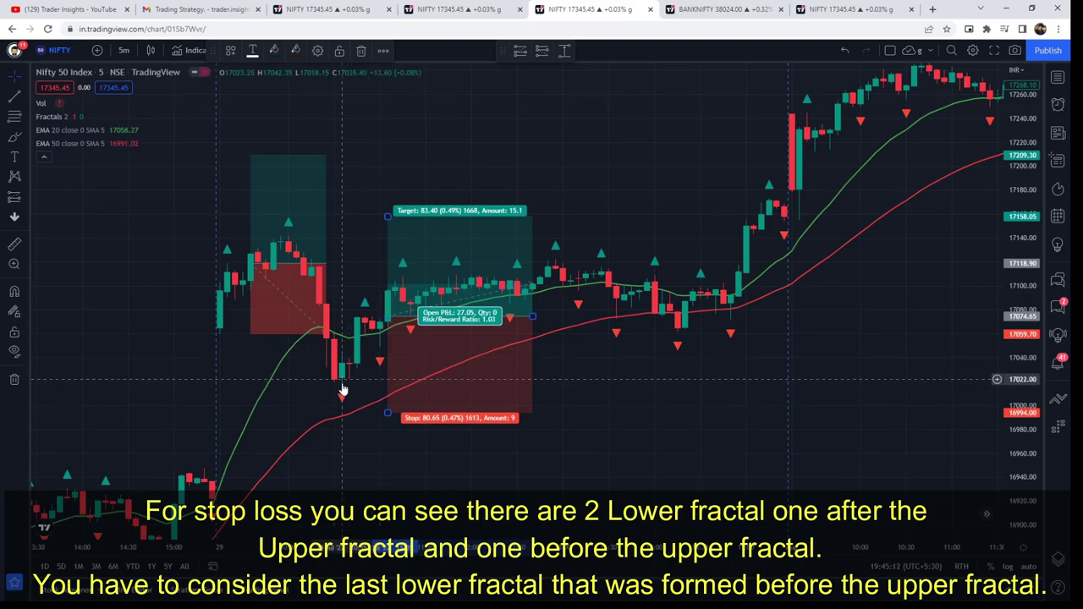
left_click_drag(386, 414, 390, 385)
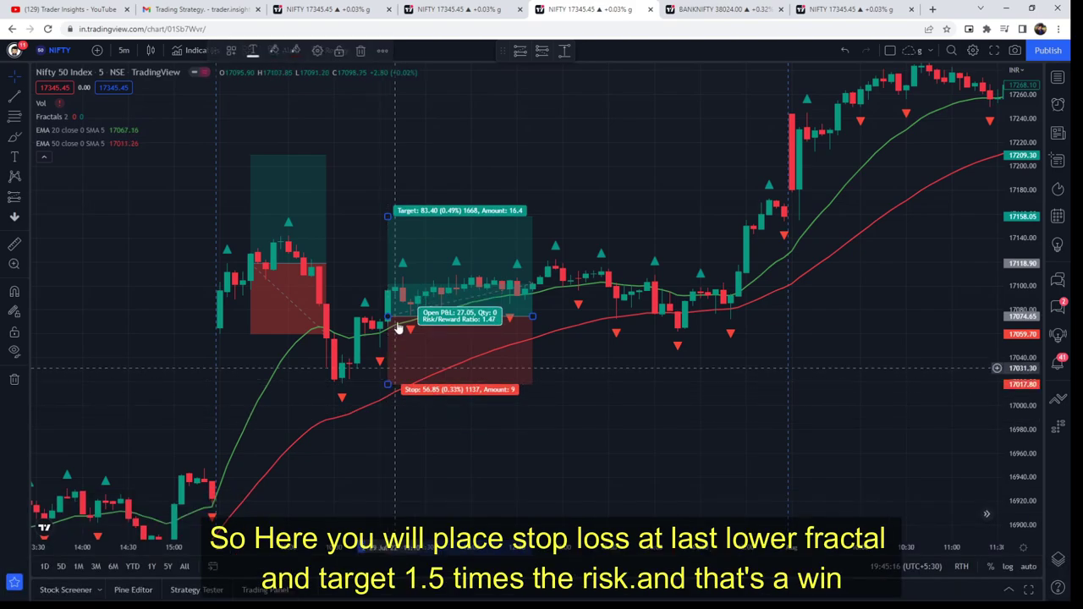
left_click_drag(390, 217, 391, 214)
left_click_drag(532, 315, 763, 314)
left_click(647, 415)
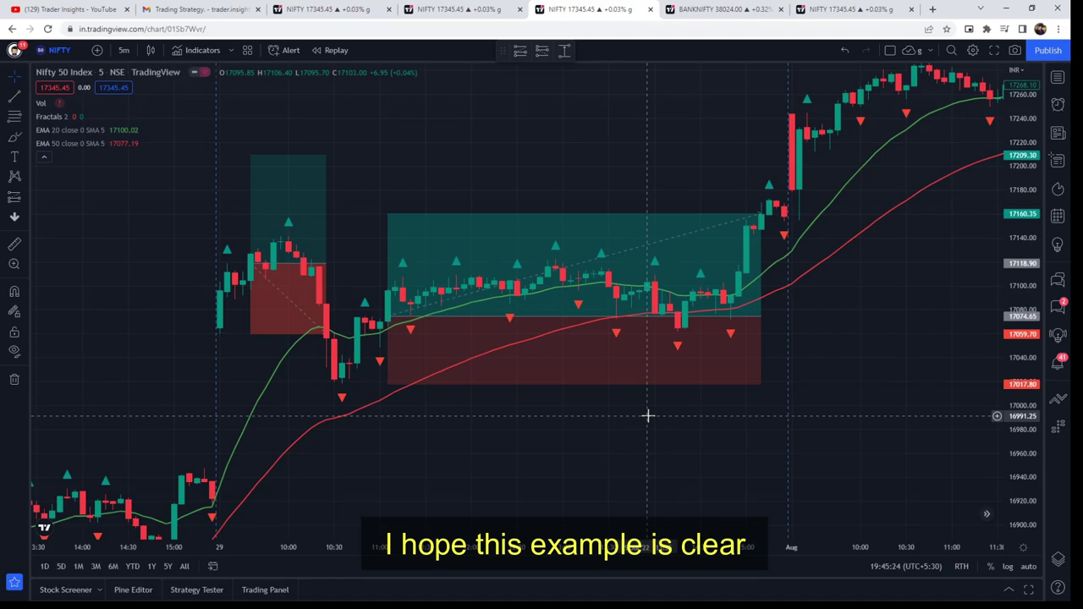
On the Bank Nifty chart, place a short position at 35196.30 on 13 July from 10:15 to about 10:50, stop 35309.50 and target 35023.20
left_click(741, 10)
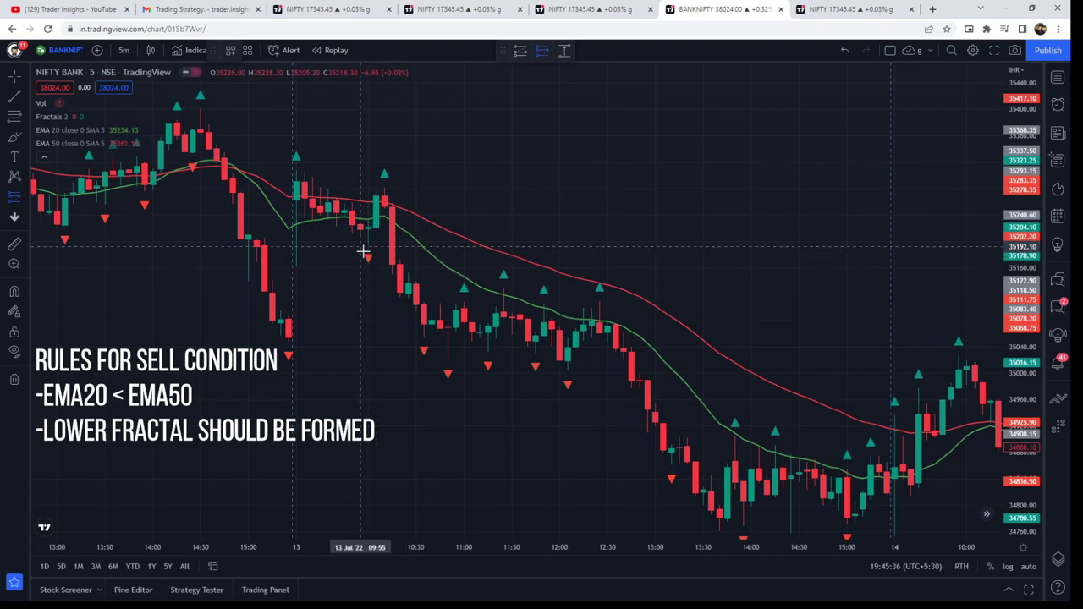
left_click(392, 244)
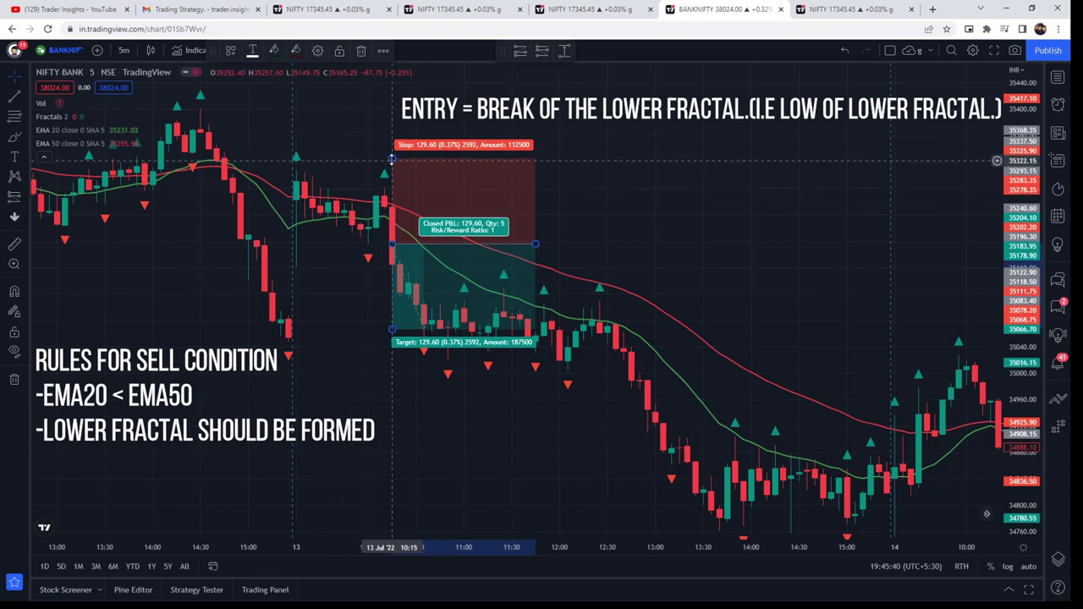
left_click_drag(392, 158, 392, 169)
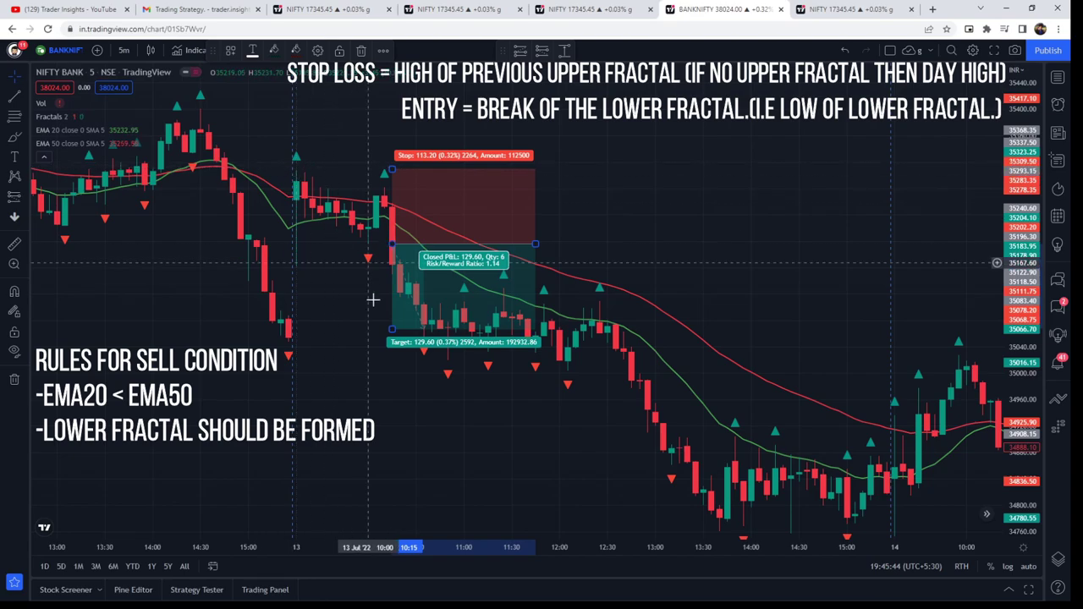
left_click_drag(392, 329, 395, 358)
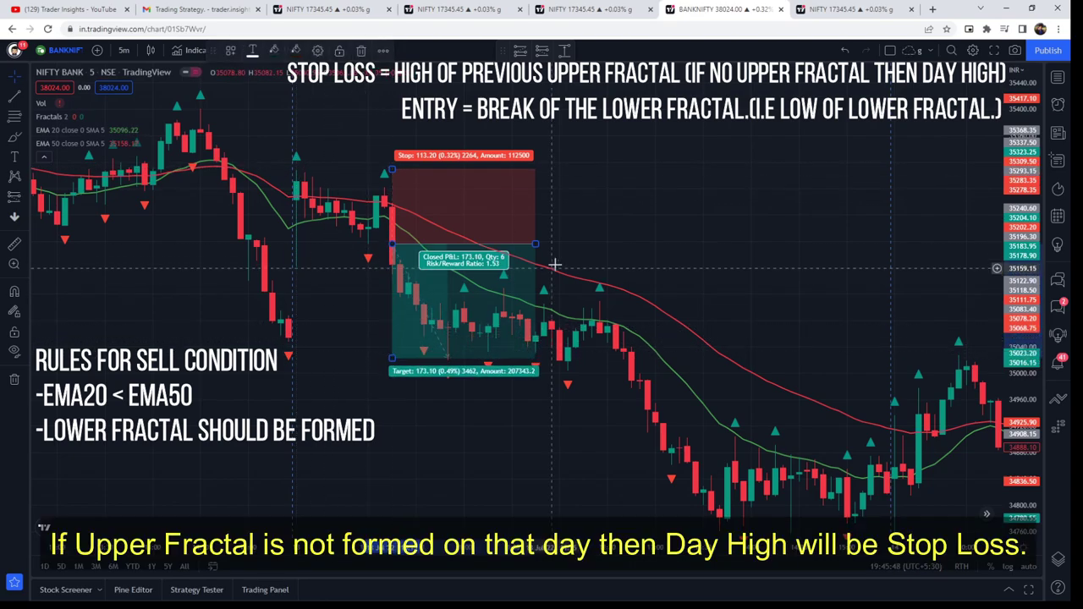
left_click_drag(535, 244, 449, 242)
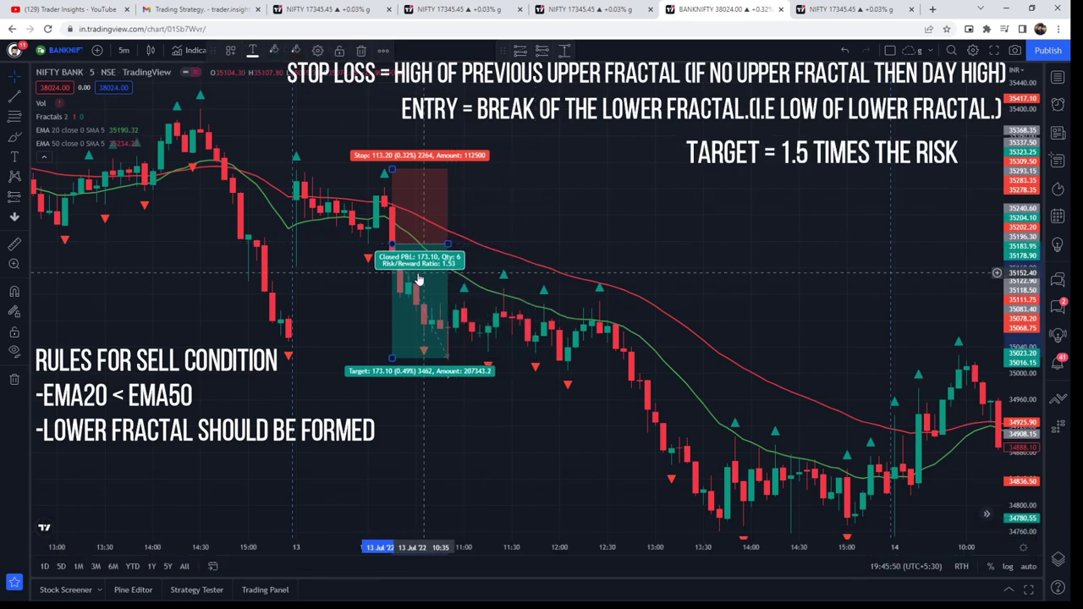
left_click(507, 415)
On the 1 July Nifty chart, place a short position at 15650.55 from 09:40 to about 10:05, with stop 15719.50 and target 15545.15
left_click(867, 7)
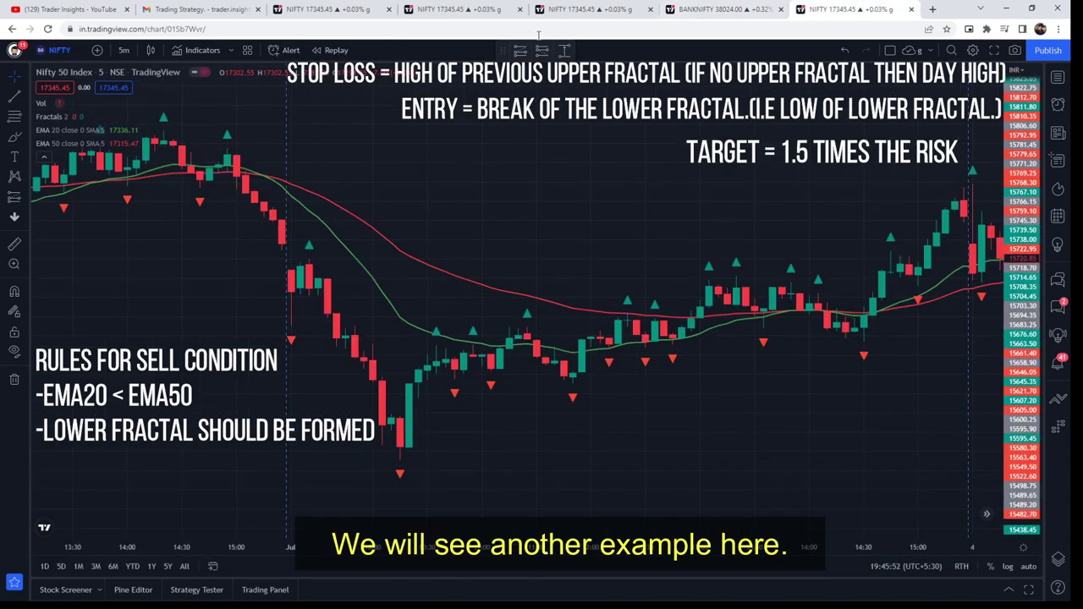
left_click(548, 54)
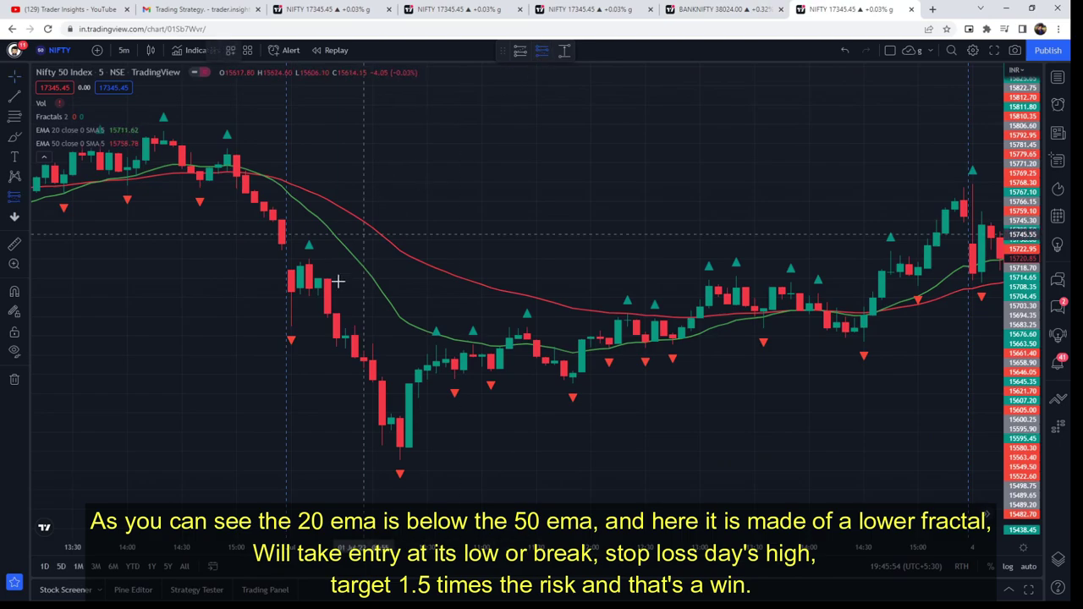
left_click(336, 326)
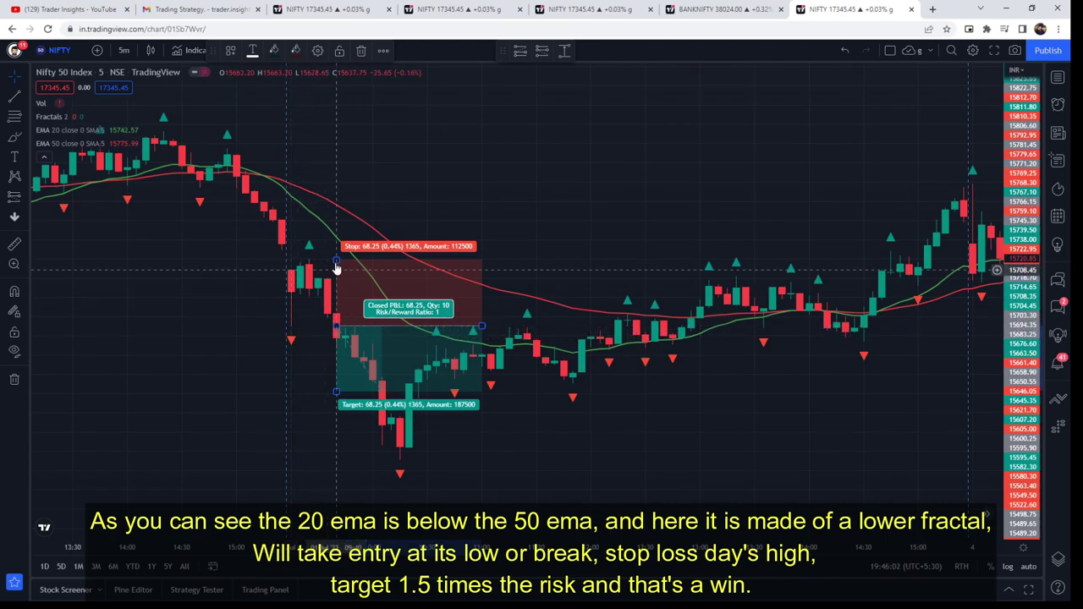
left_click_drag(336, 261, 346, 259)
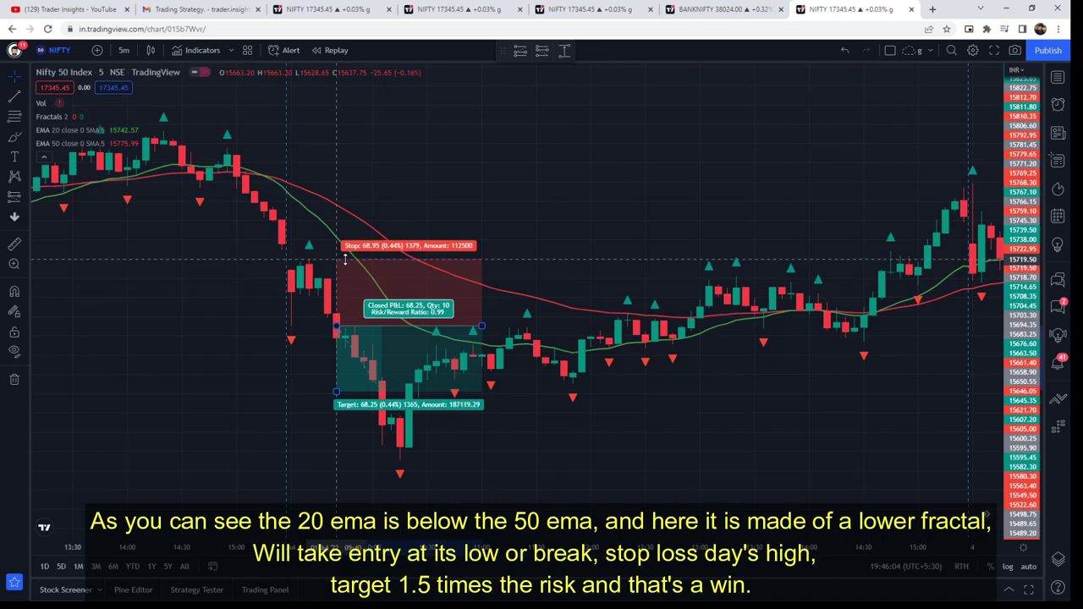
mouse_move(336, 392)
left_mouse_down()
mouse_move(337, 445)
mouse_move(363, 428)
left_mouse_up()
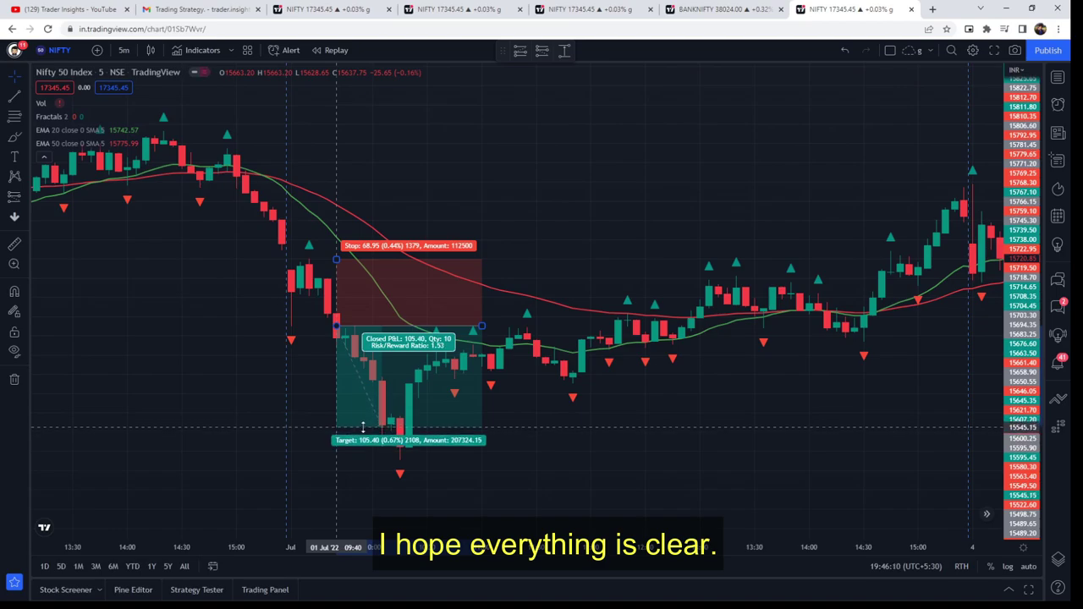
left_click_drag(481, 326, 382, 327)
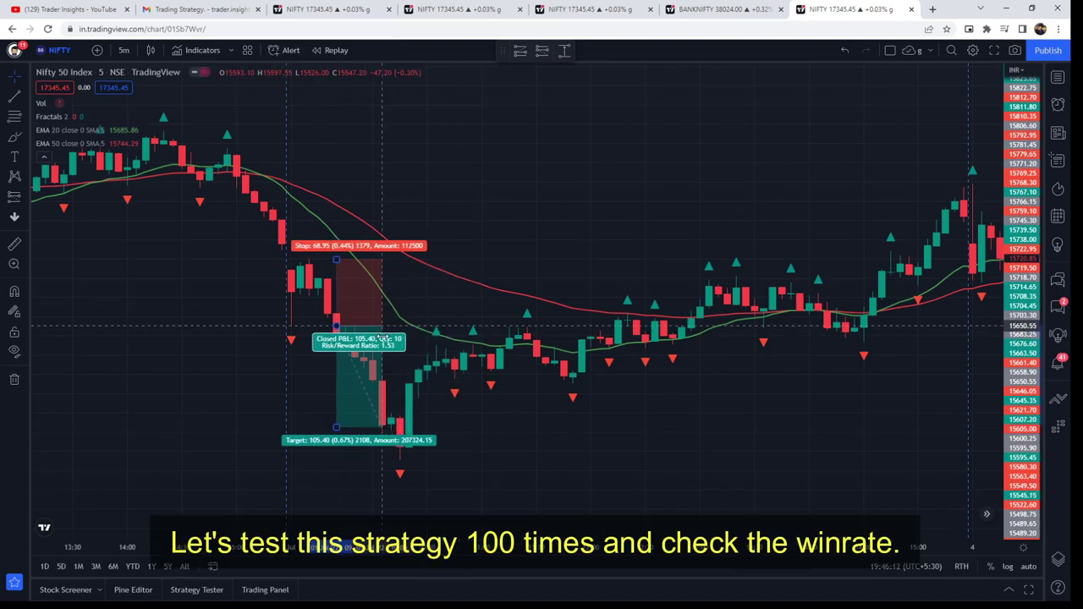
left_click(510, 444)
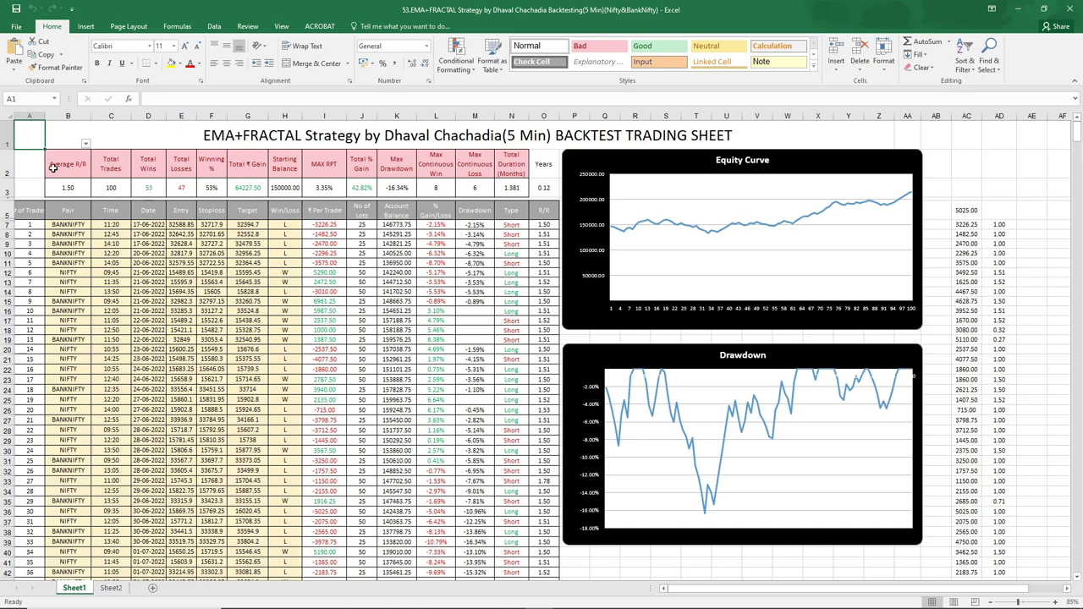
Review the total trades, total wins and total losses in the EMA+FRACTAL backtest sheet in Excel
left_click(110, 193)
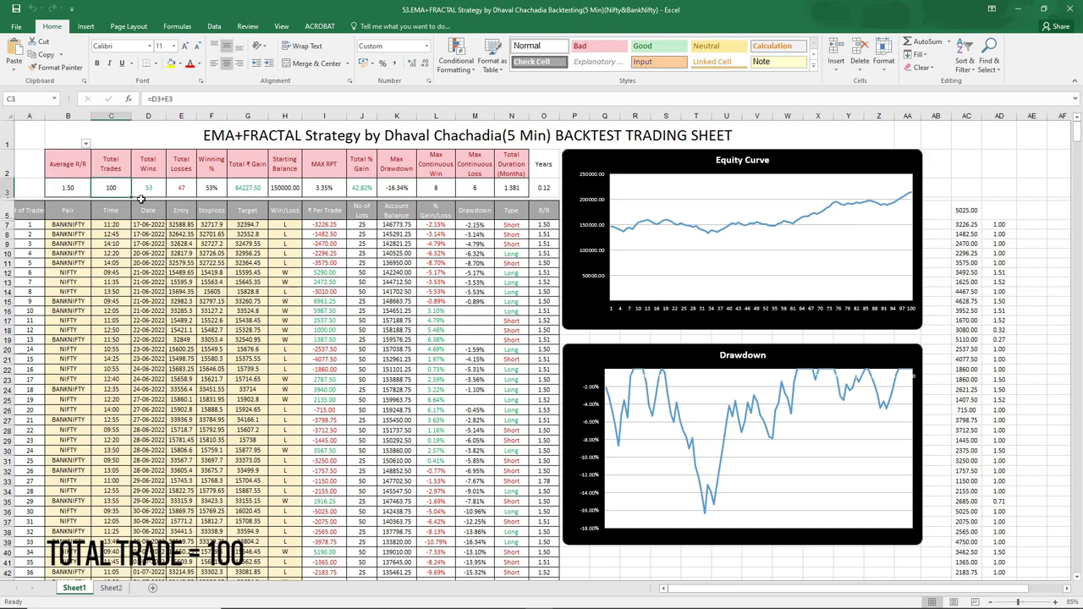
left_click(157, 191)
left_click(185, 194)
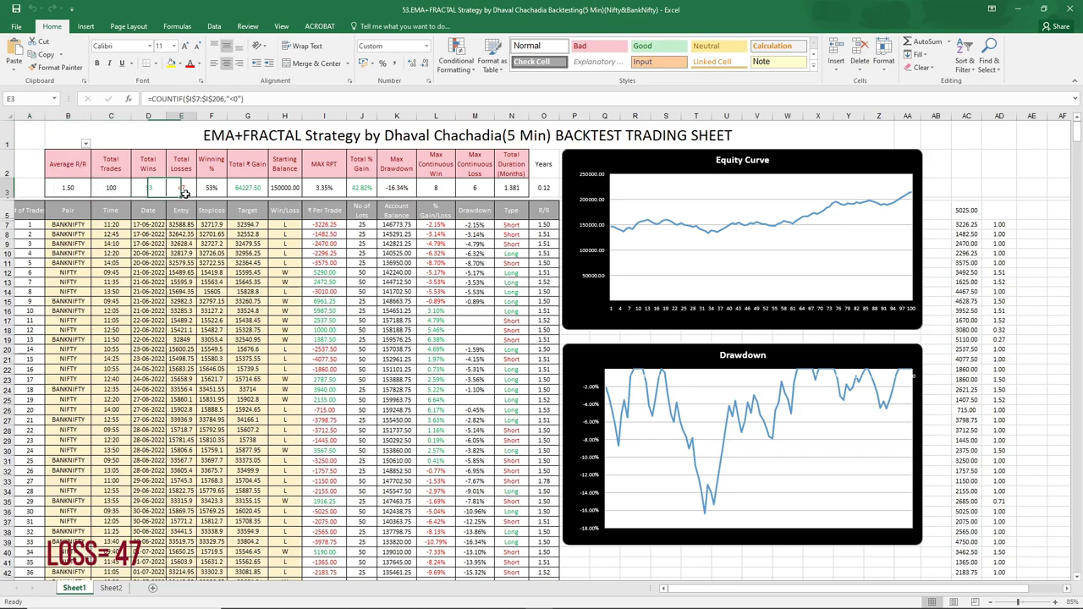
left_click(39, 145)
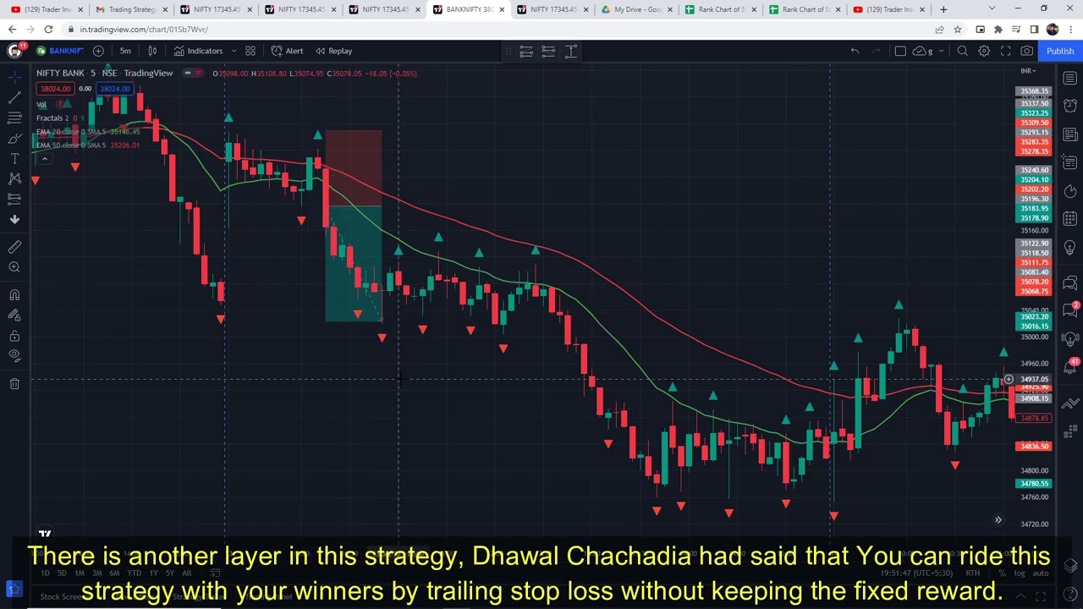
Move the 13 July Bank Nifty short's stop to its entry at 35196.35, set its target to 34772.40, and extend it to about 15:25
scroll(358, 375, "right", 3)
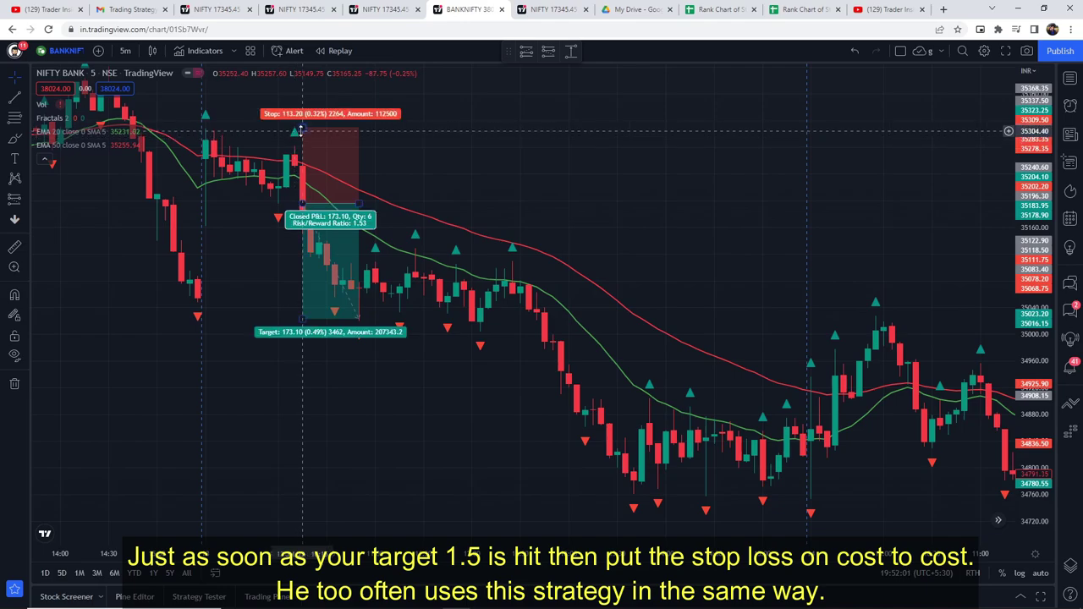
left_click_drag(302, 131, 301, 496)
left_click_drag(358, 242, 800, 248)
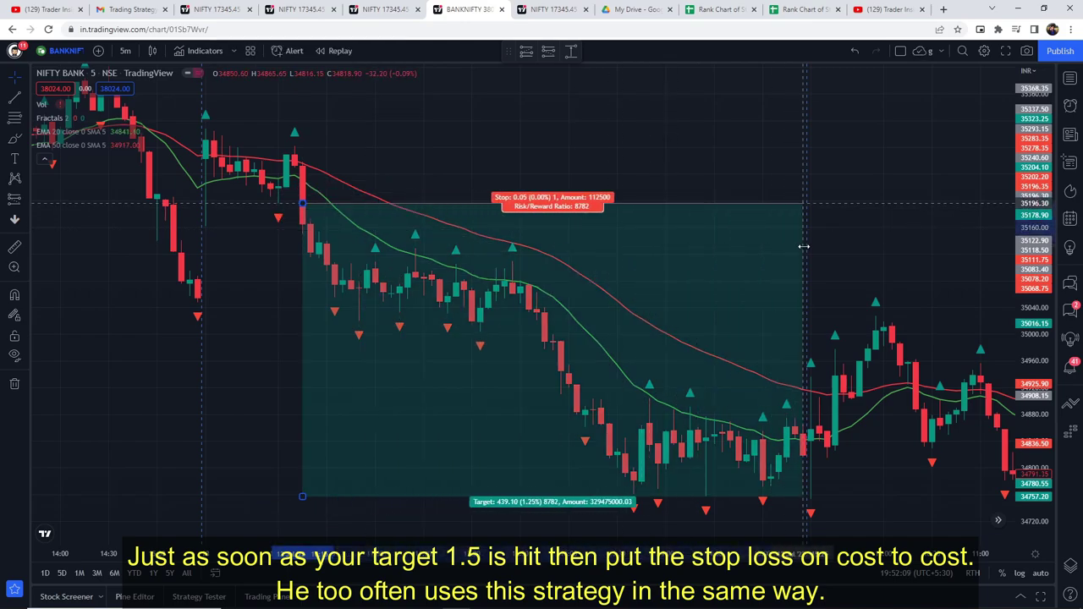
mouse_move(302, 496)
left_mouse_down()
mouse_move(311, 481)
mouse_move(303, 487)
left_mouse_up()
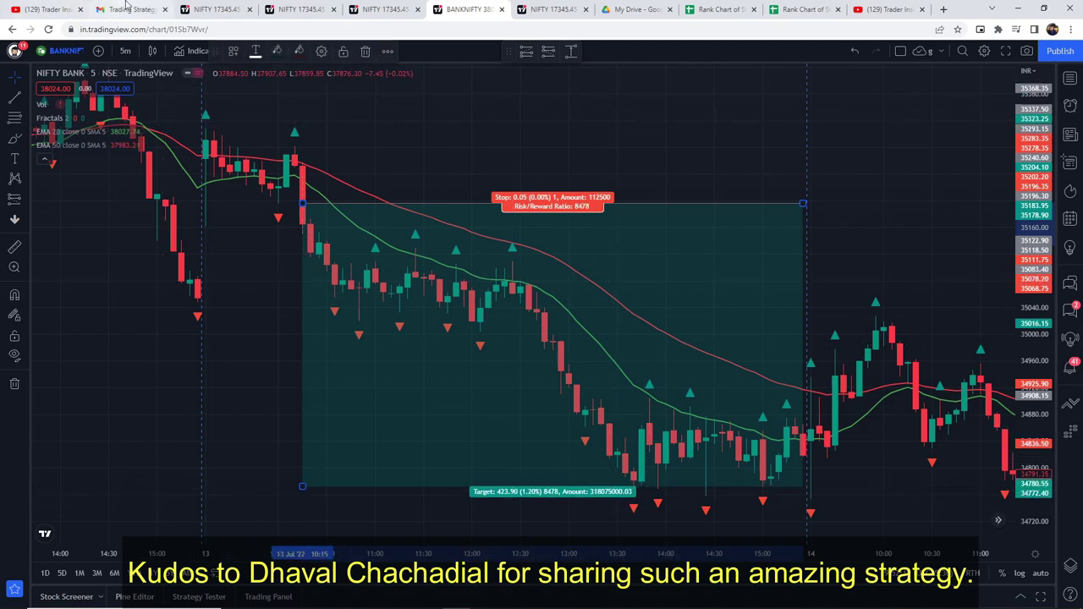
View the Trading Strategy email in Gmail and the Trader Insights channel's videos page on YouTube
left_click(127, 8)
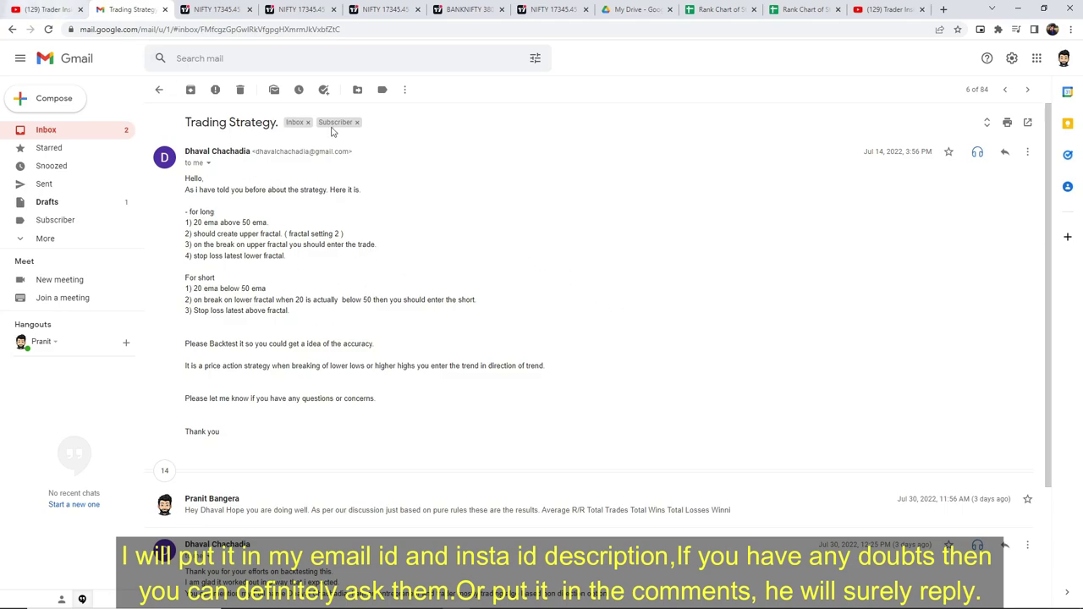
left_click(41, 8)
scroll(592, 351, "up", 5)
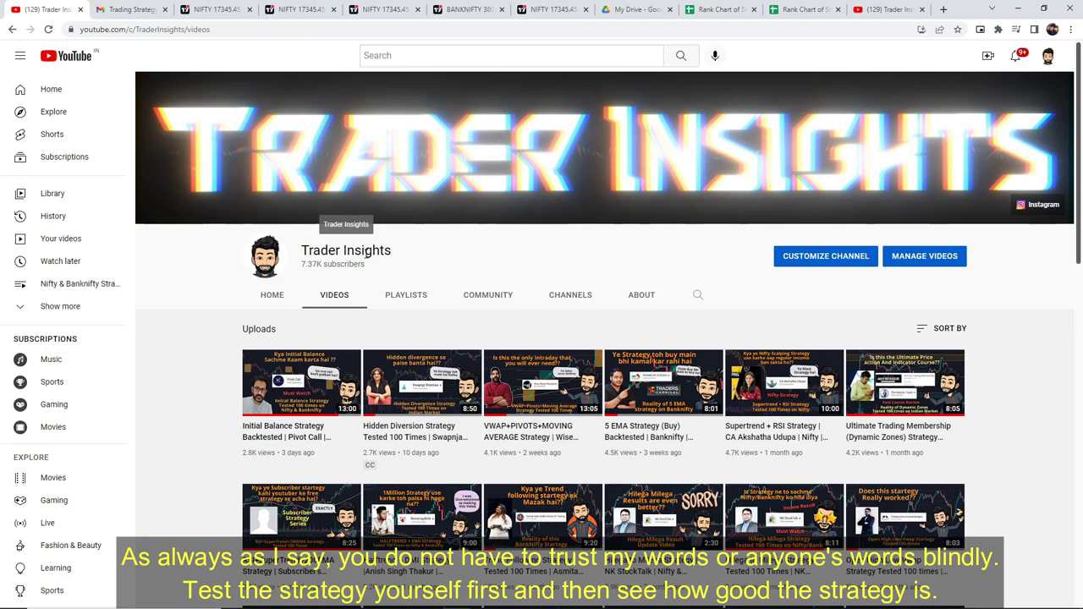
Review the Rank Chart of Strategy spreadsheet in Google Sheets and highlight the EMA+FRACTAL strategy row
left_click(714, 10)
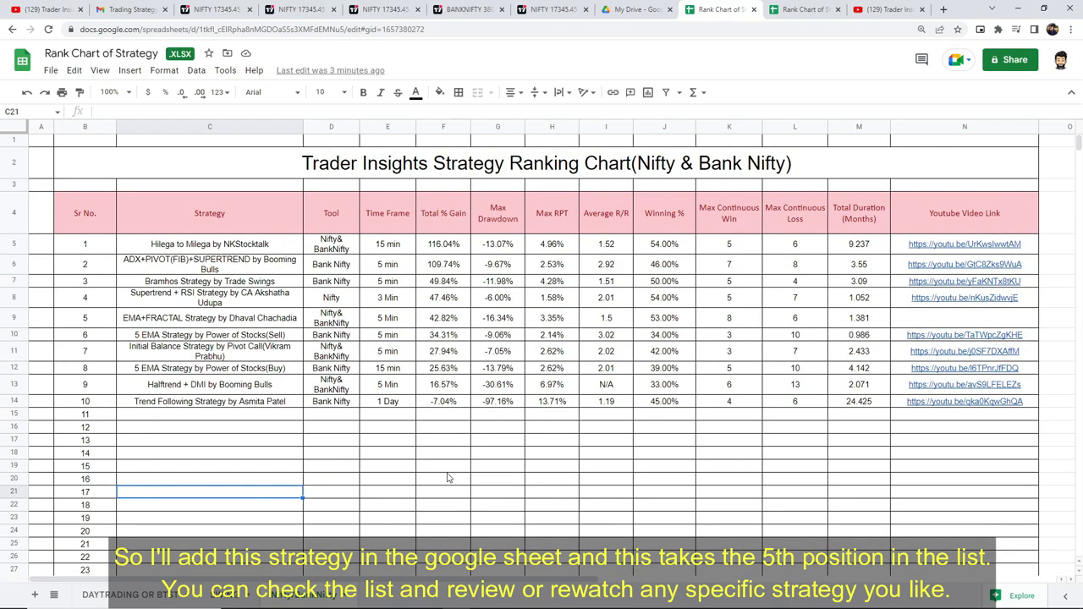
left_click(445, 468)
left_click(13, 315)
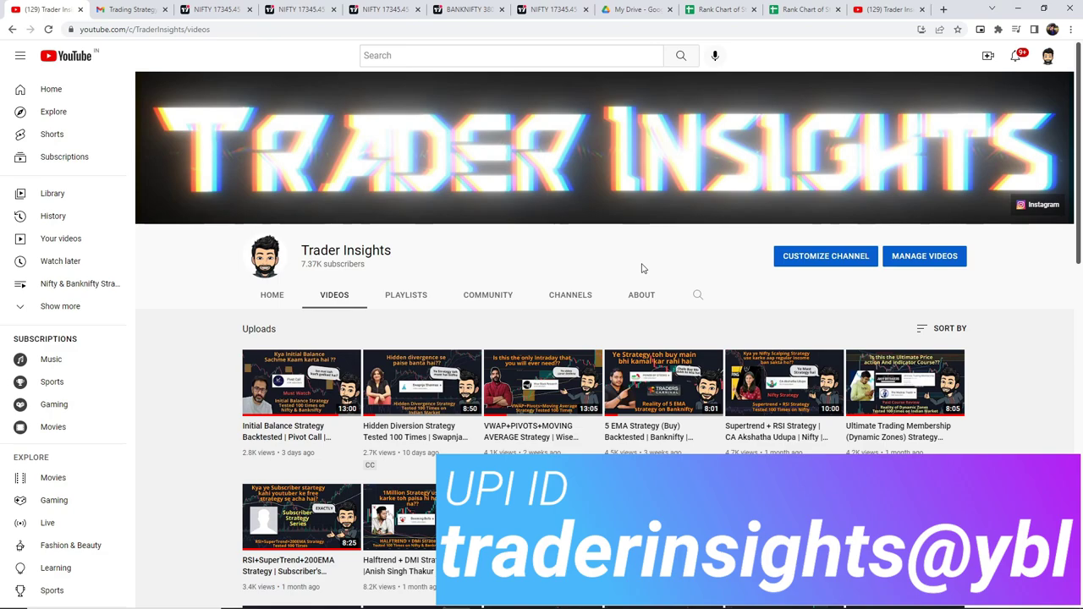
View the backtest workbook in Excel and the YouTube Channel Update video sharing the blank sheet, including its description and comments
mouse_move(582, 597)
left_click(539, 599)
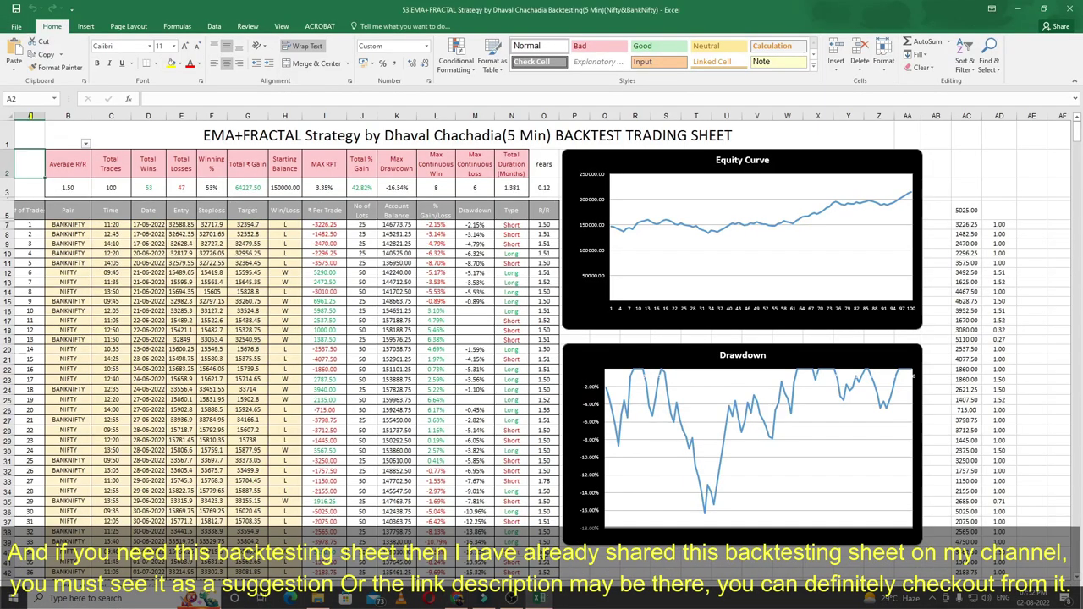
left_click(1018, 12)
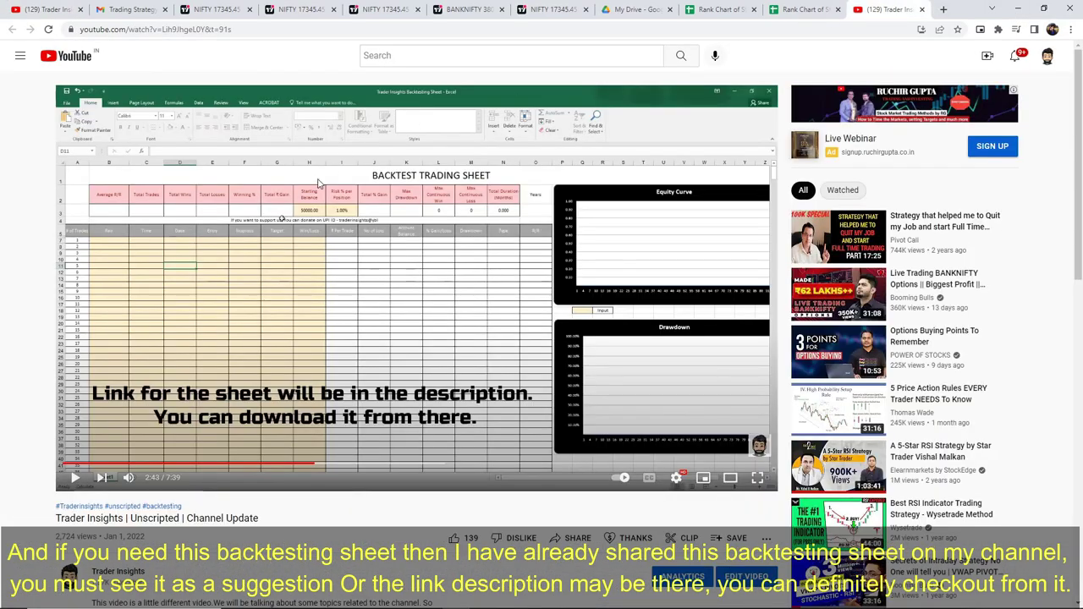
scroll(484, 250, "down", 1)
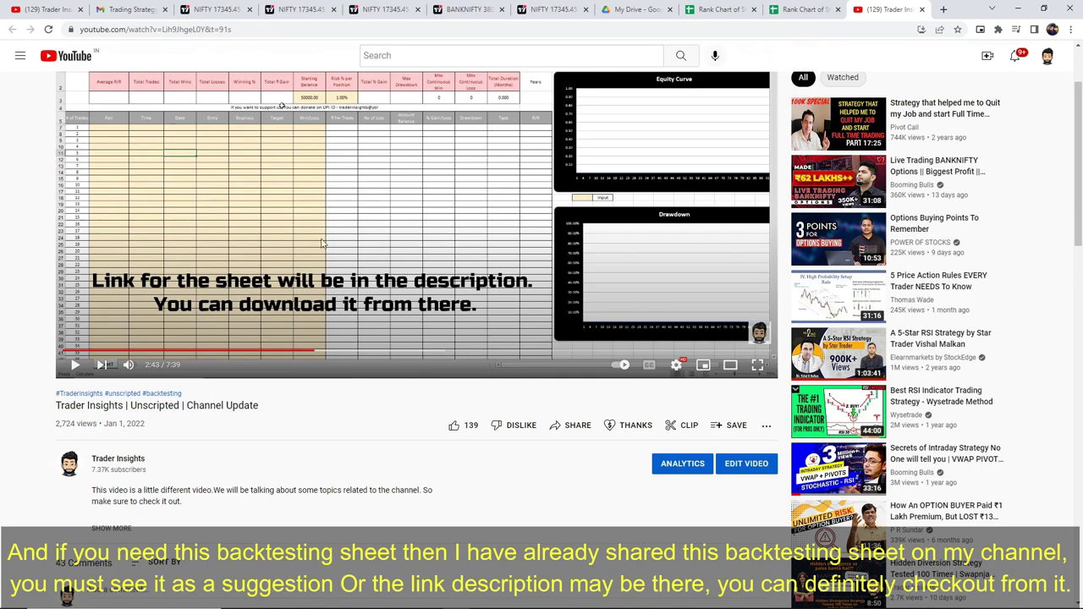
scroll(446, 283, "down", 2)
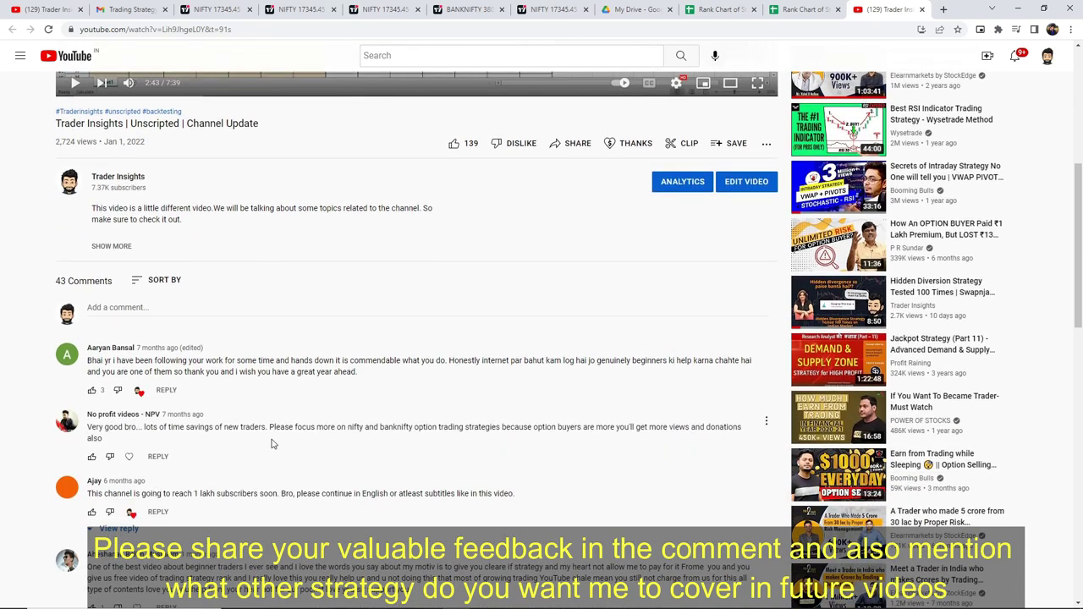
scroll(362, 398, "down", 1)
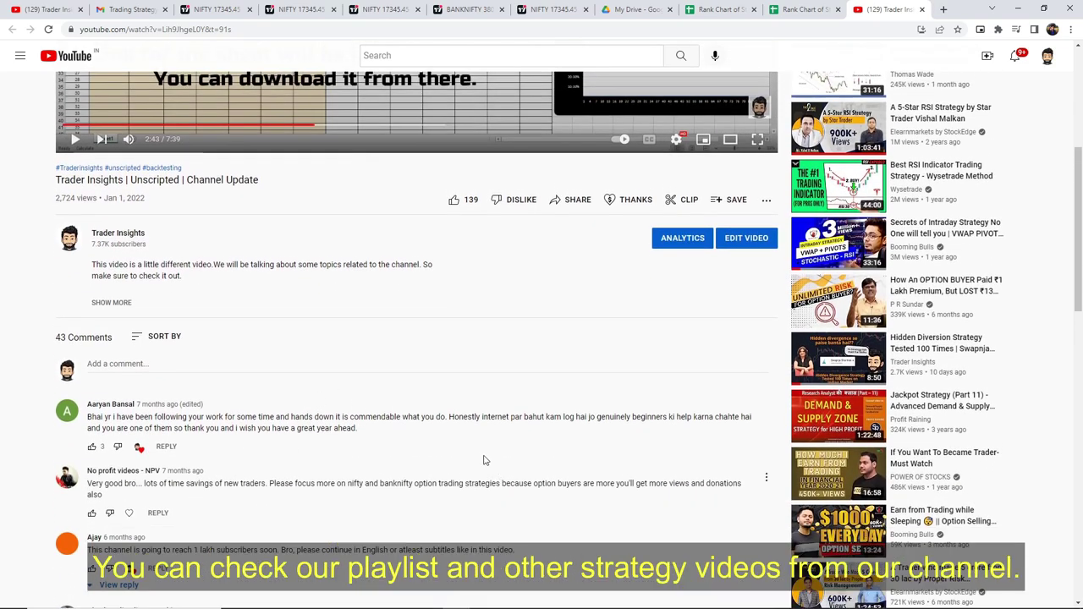
Open the Trader Insights channel's home page and look through its uploads and strategy playlists
left_click(46, 9)
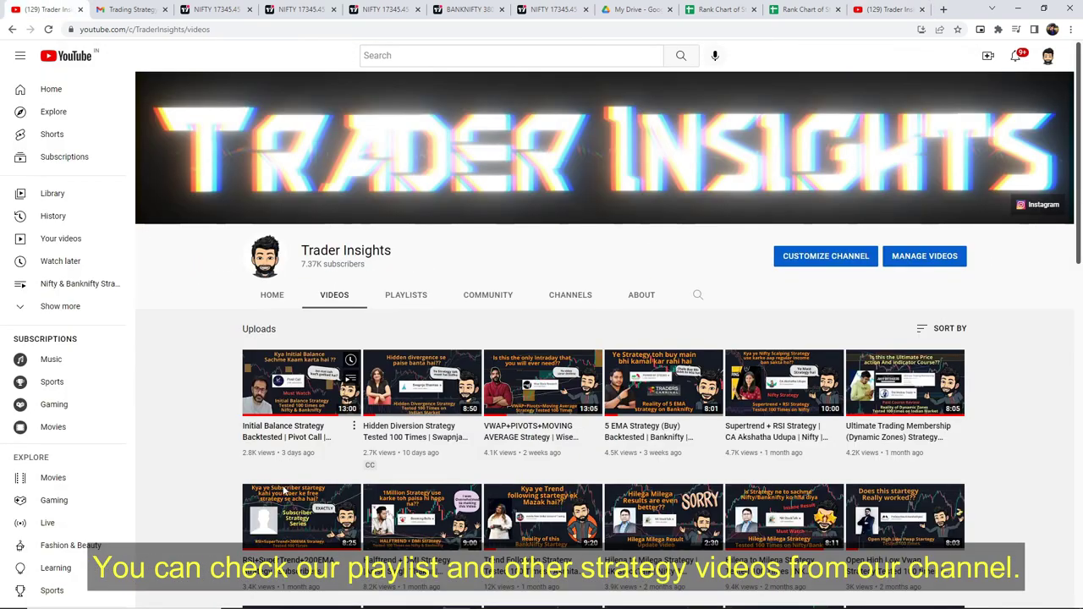
left_click(278, 301)
scroll(428, 479, "down", 2)
scroll(428, 479, "down", 1)
scroll(428, 479, "up", 4)
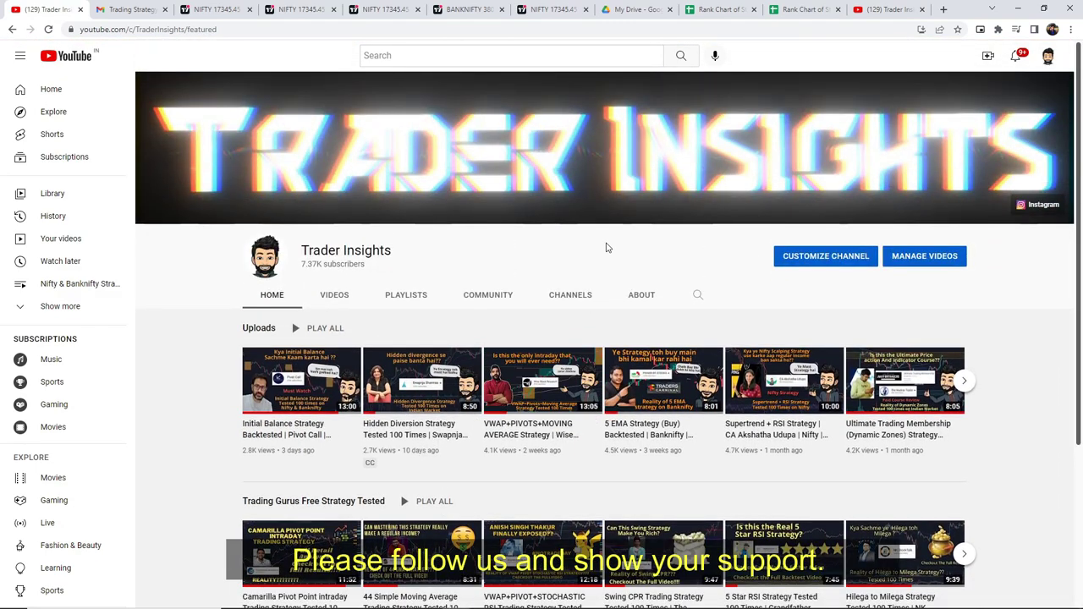